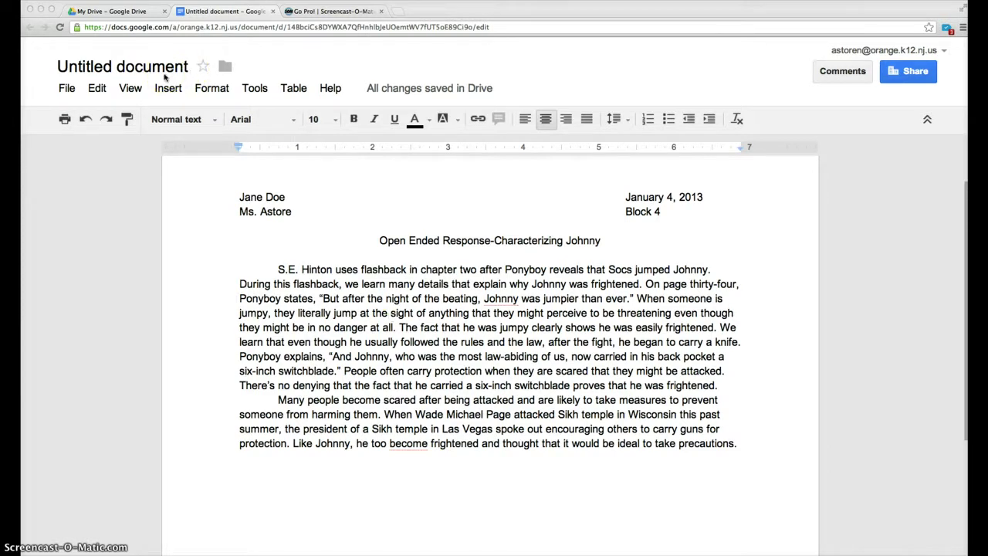
Step: Rename the untitled document to the student's name plus '-Open Ended Response (Characterizing Johnny)'
click(157, 74)
click(139, 71)
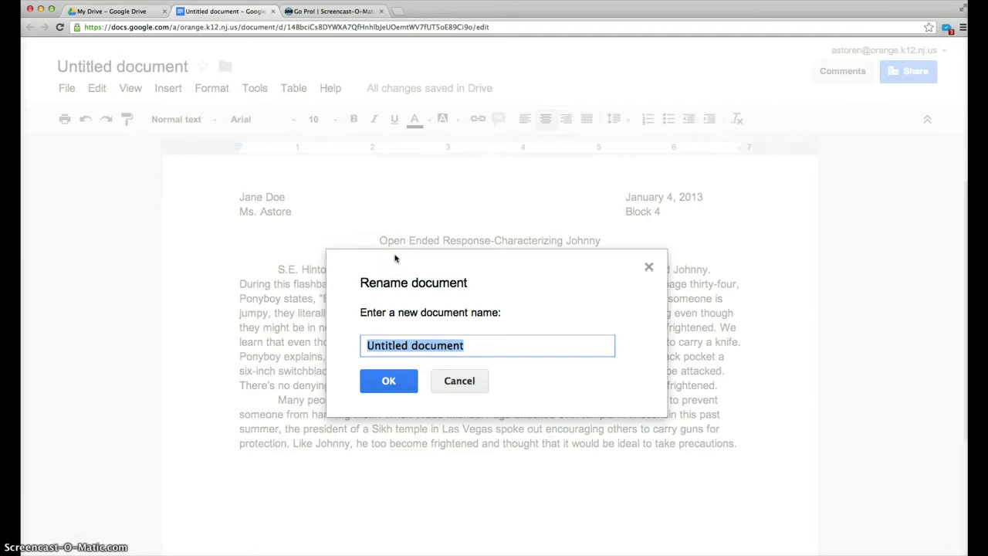
text(Jane Doe )
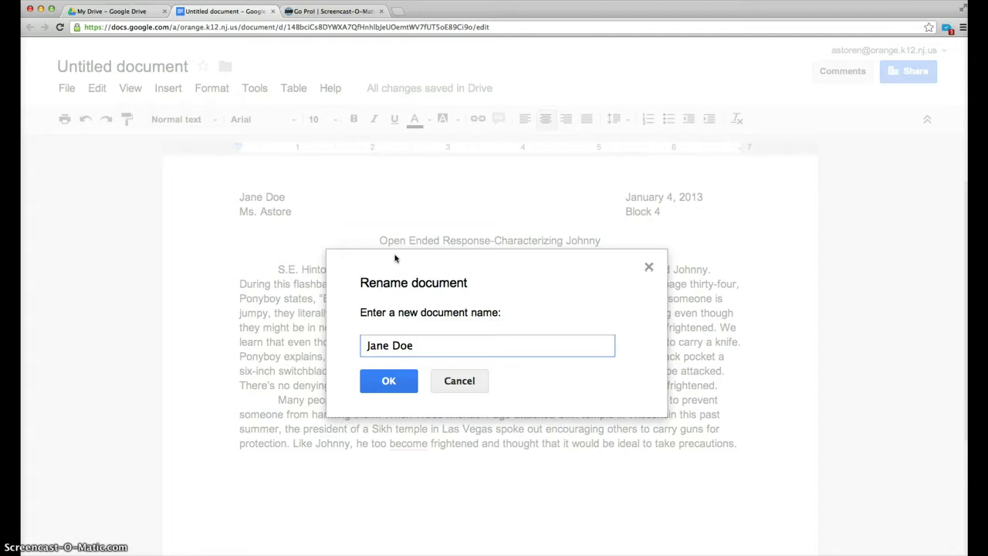
text(-Open Ended Re)
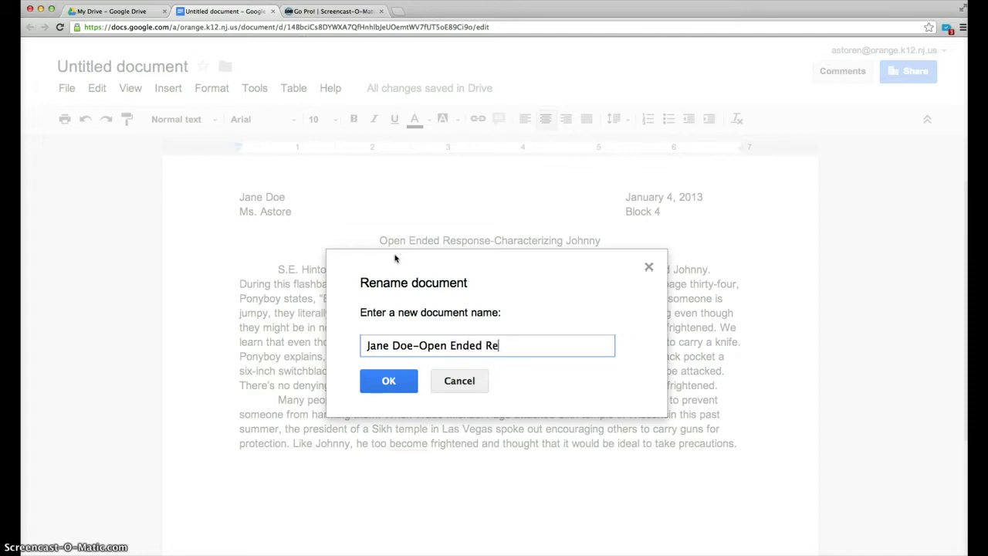
text(sponse ()
text(Charact)
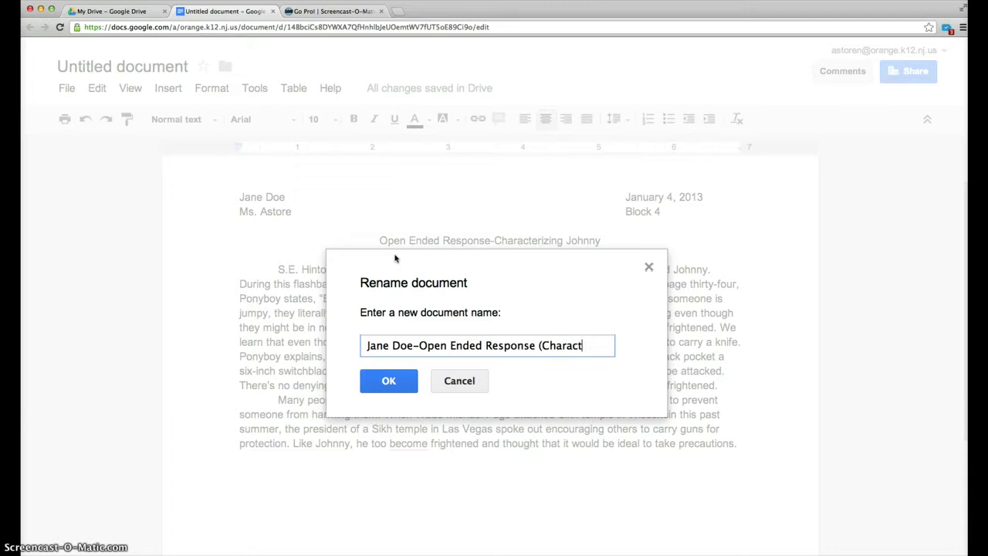
text(erizing Johnny))
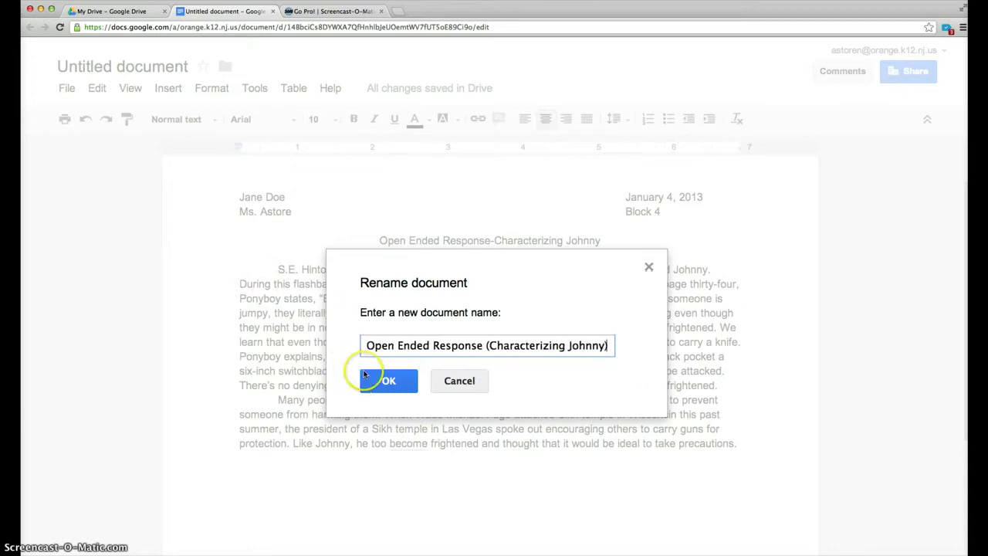
click(380, 379)
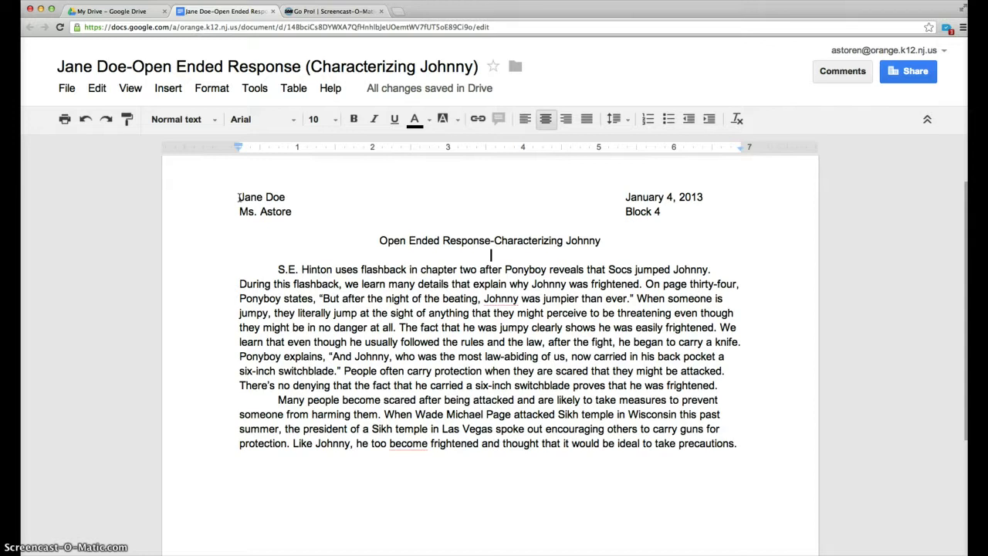
Step: Select the whole essay and set its line spacing to 2.0
drag(238, 197, 569, 454)
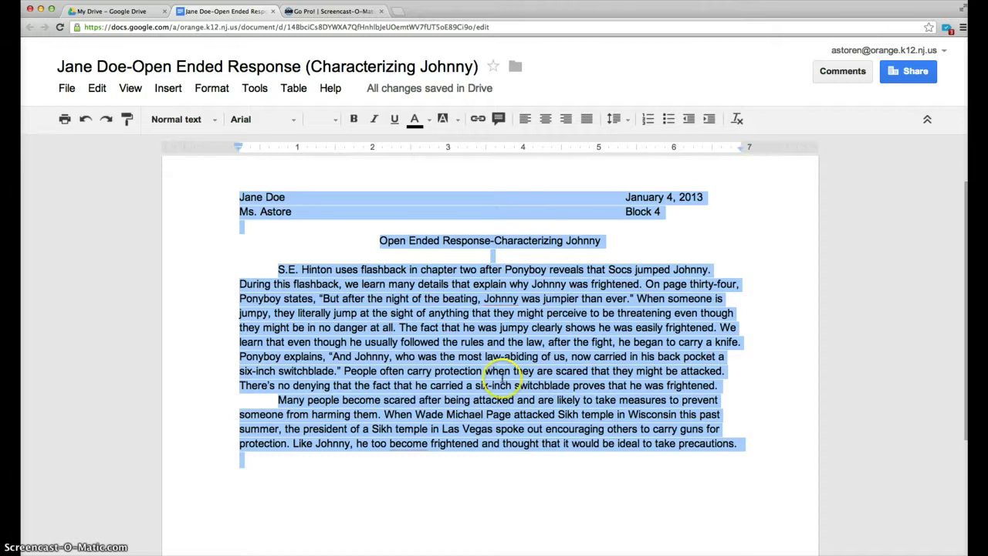
click(262, 198)
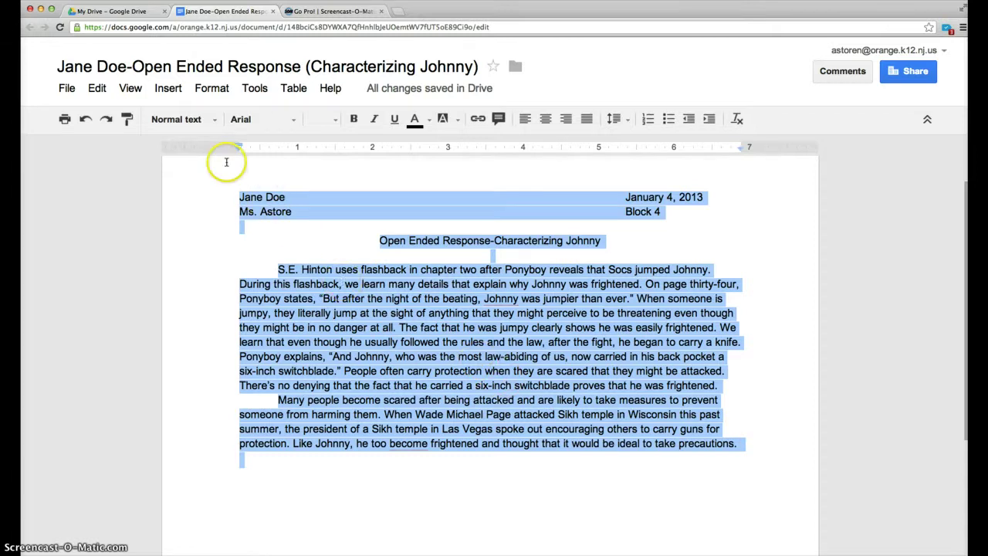
click(212, 93)
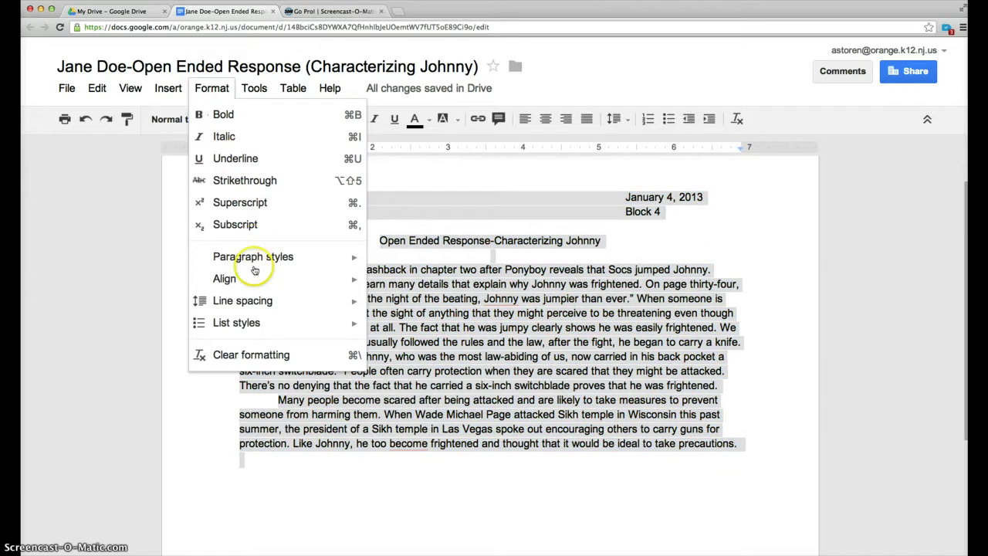
mouse_move(256, 302)
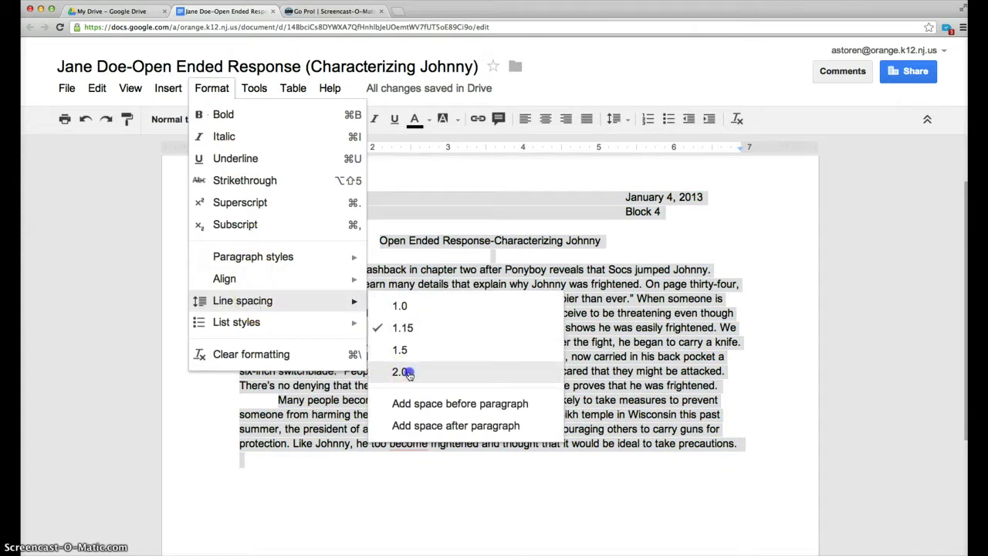
click(400, 371)
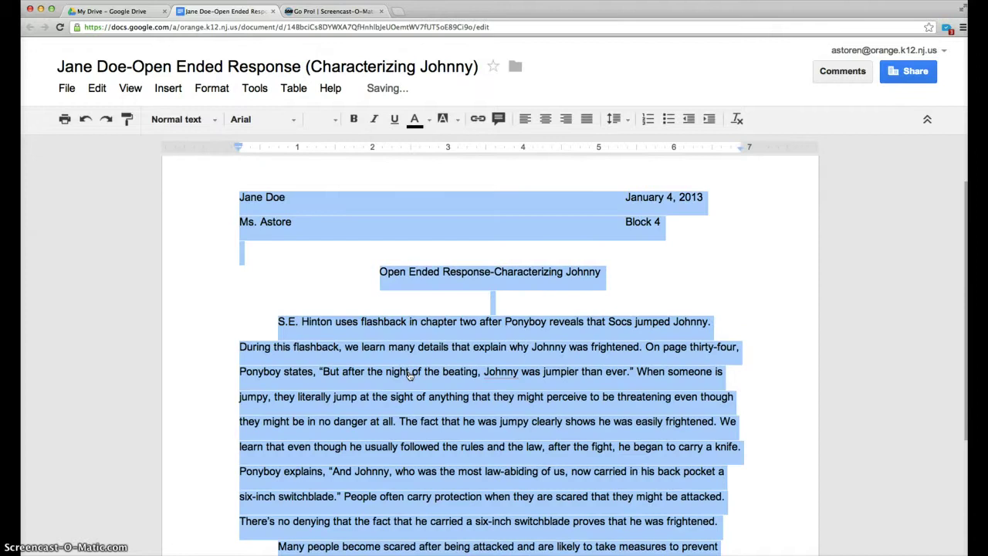
scroll(410, 374, down, 3)
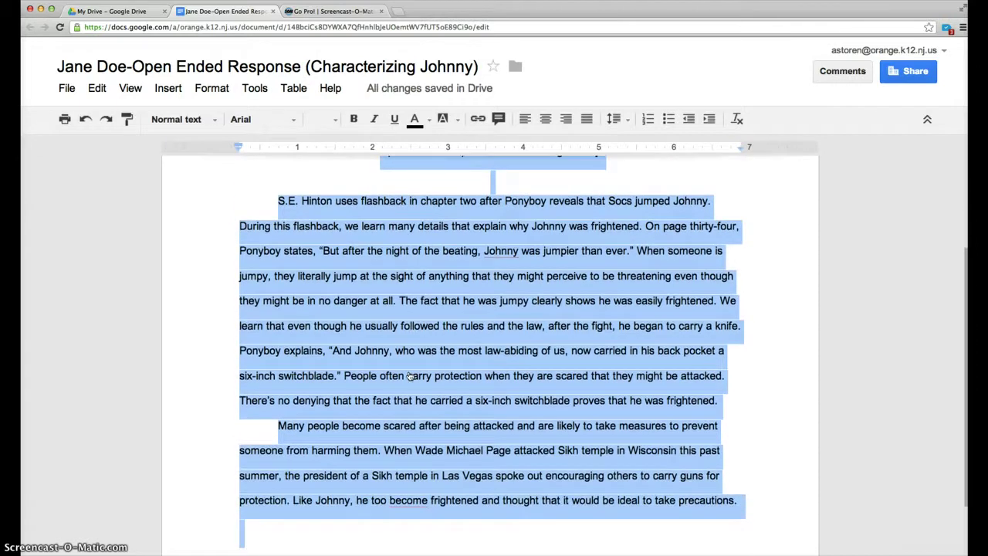
scroll(409, 374, up, 3)
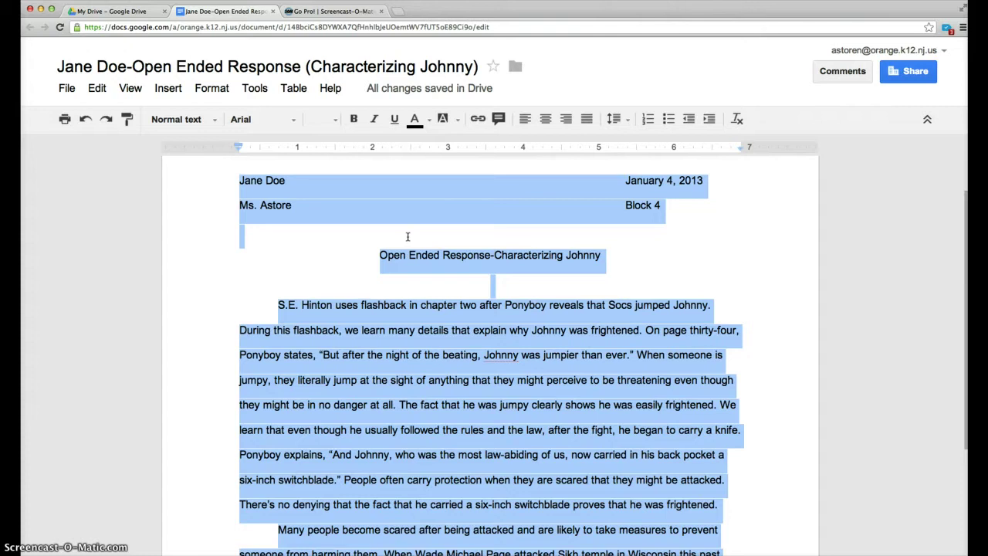
Step: Change the selected essay to Times New Roman at size 12, then deselect the text
click(299, 121)
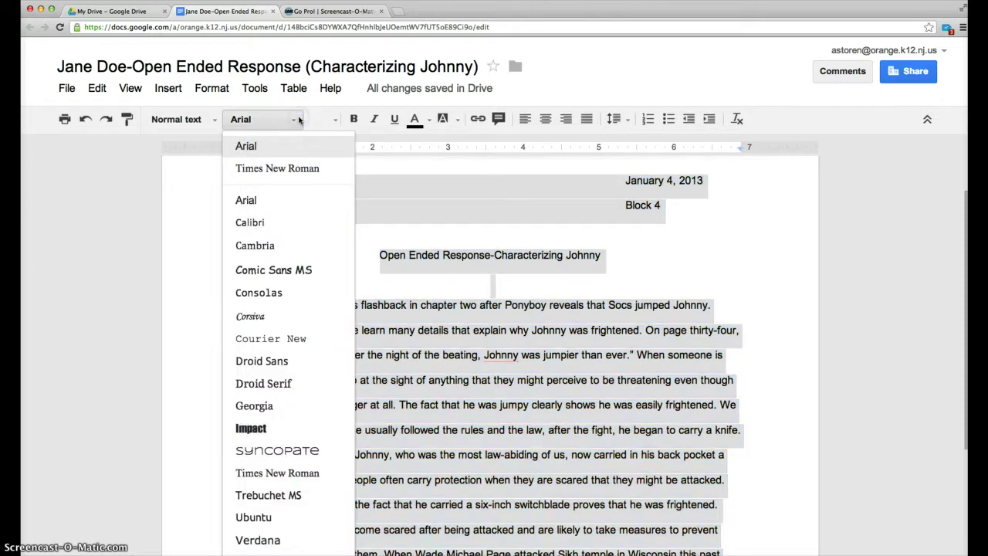
click(296, 148)
click(293, 158)
click(292, 162)
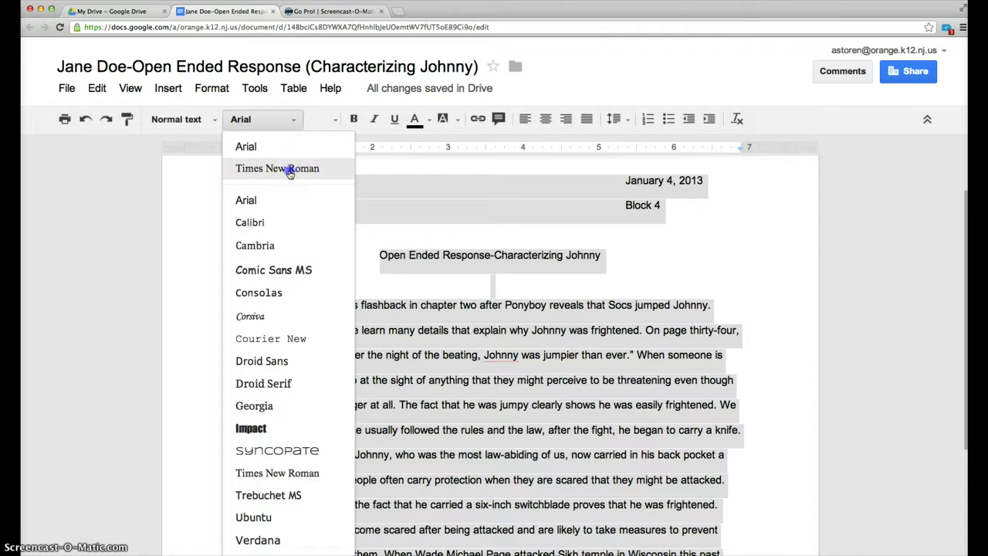
click(289, 171)
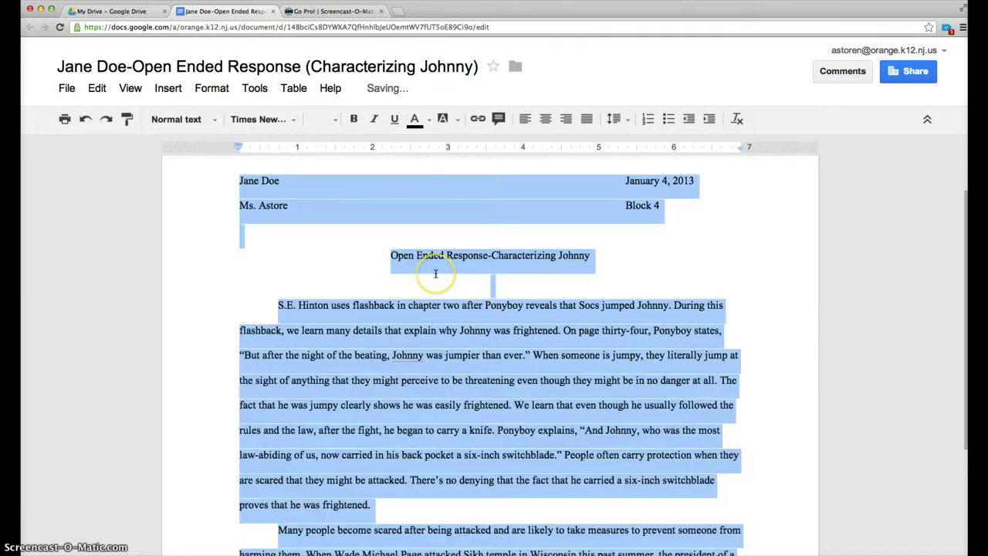
click(337, 121)
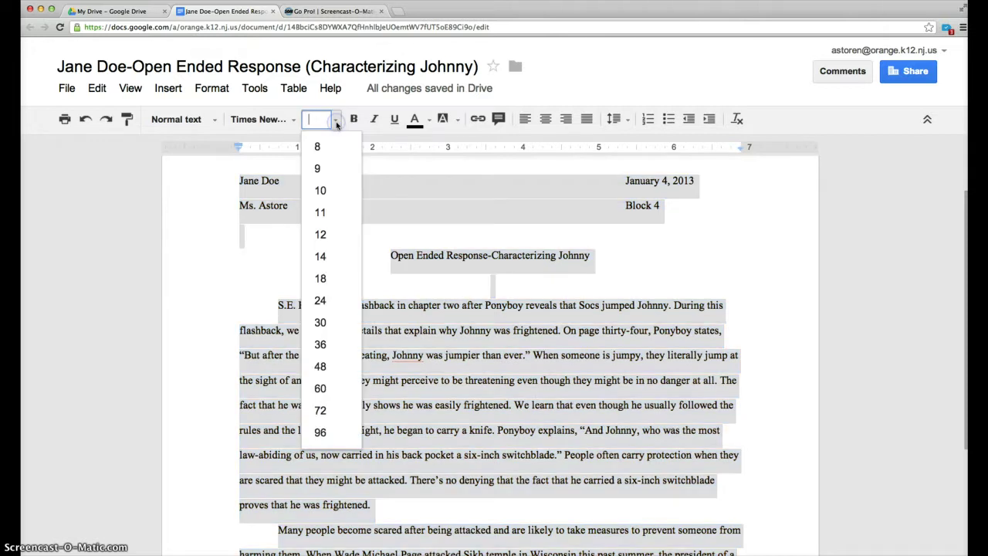
click(325, 234)
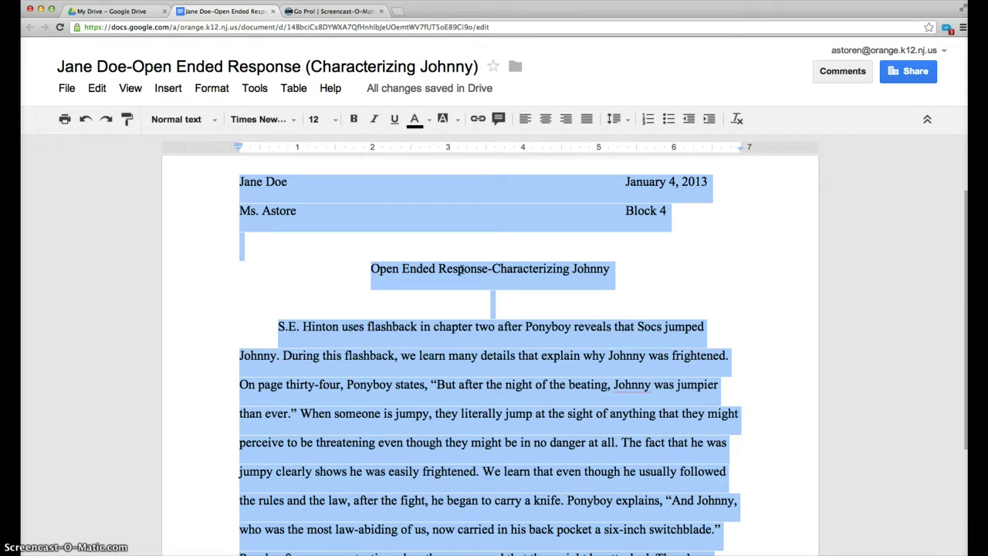
drag(489, 263, 488, 309)
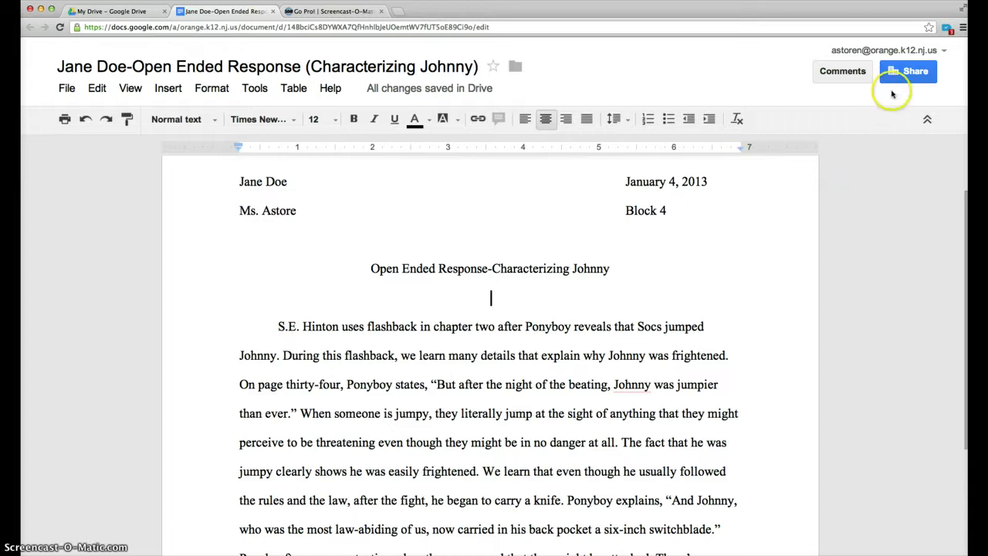
Step: Share the essay with the partner's e-mail address as an editor, confirming the outside-address warning
click(918, 74)
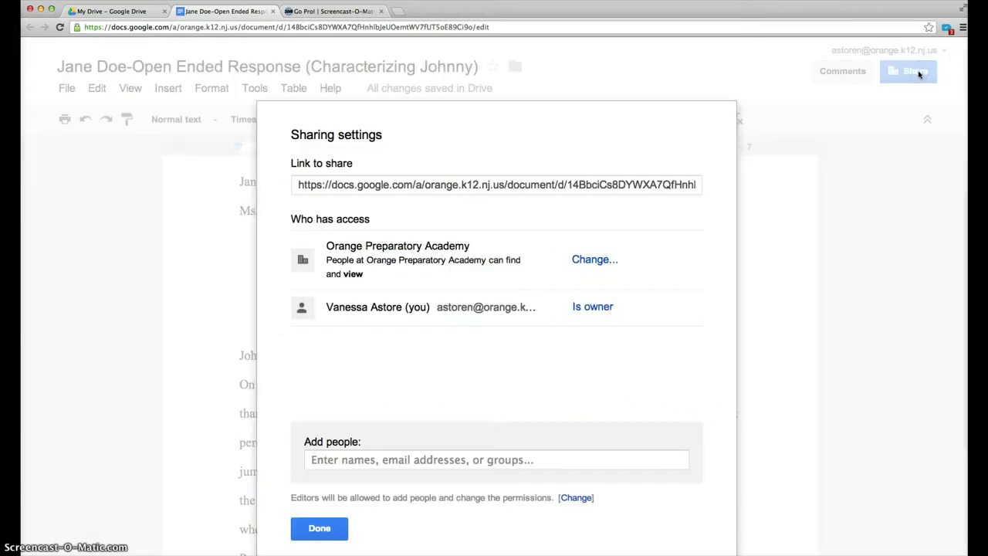
click(403, 459)
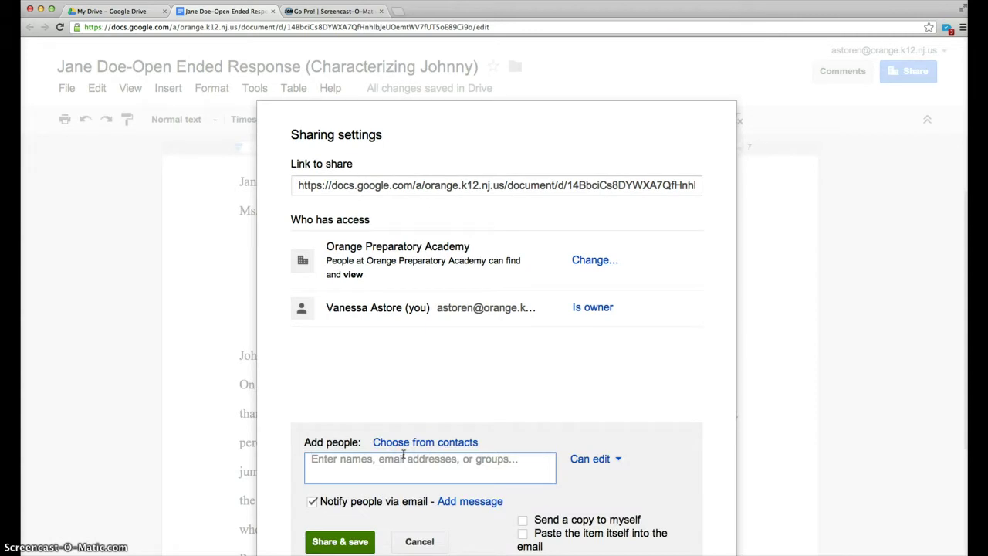
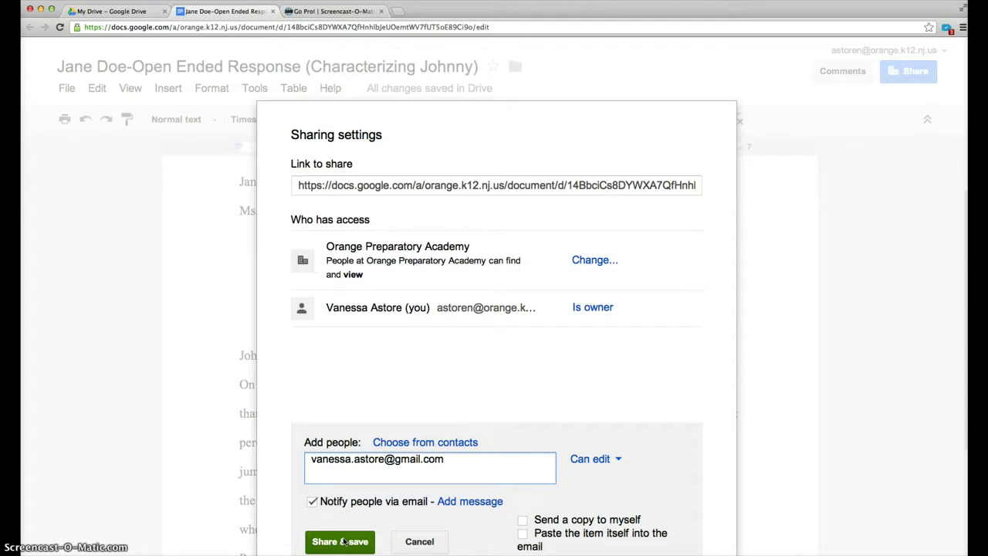
click(343, 542)
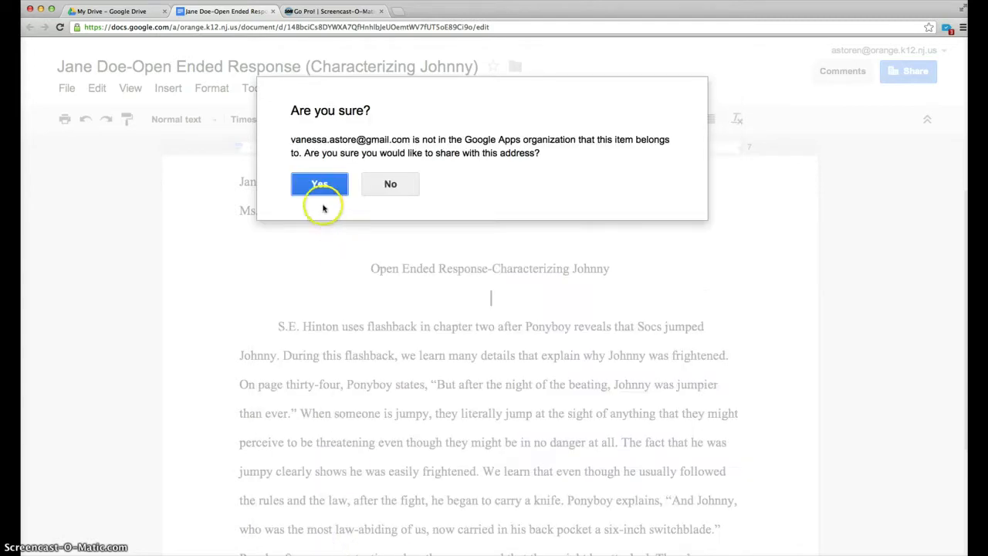
click(320, 186)
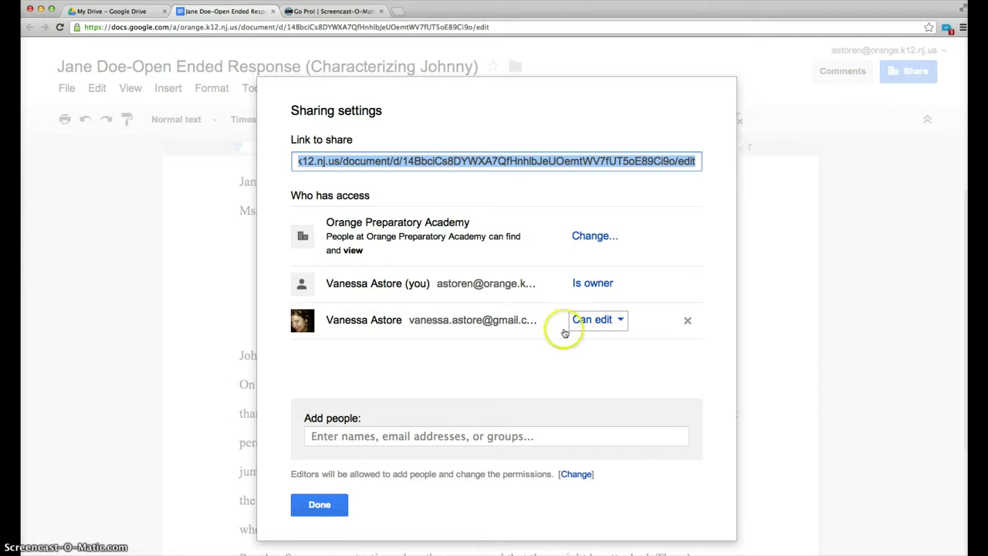
click(321, 506)
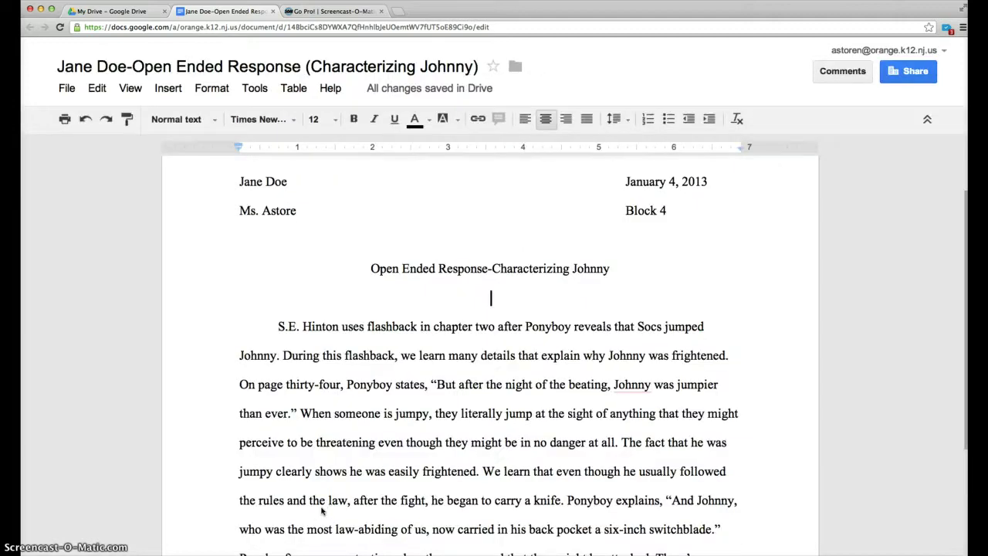
Step: Sign out, then sign in with the partner account's e-mail and password
click(869, 51)
click(916, 253)
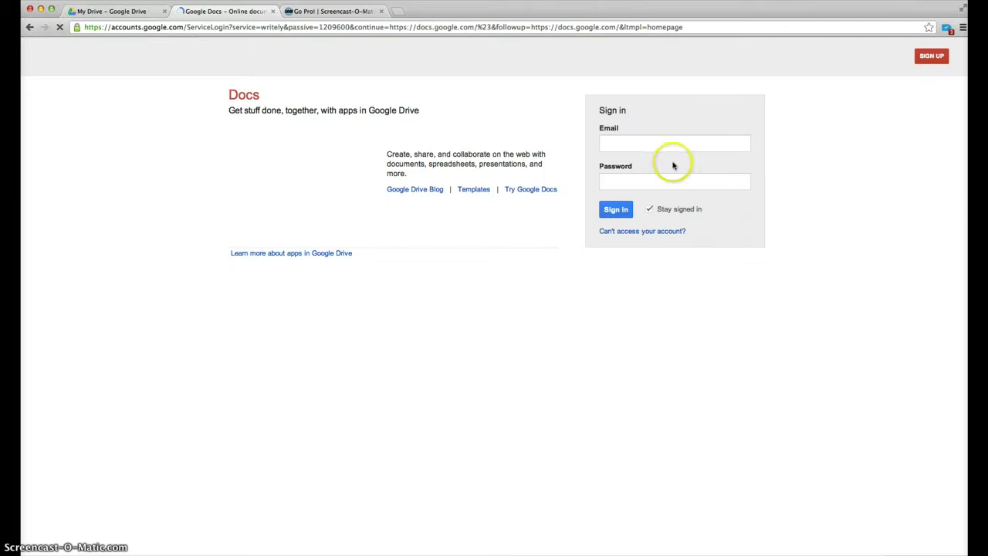
click(621, 143)
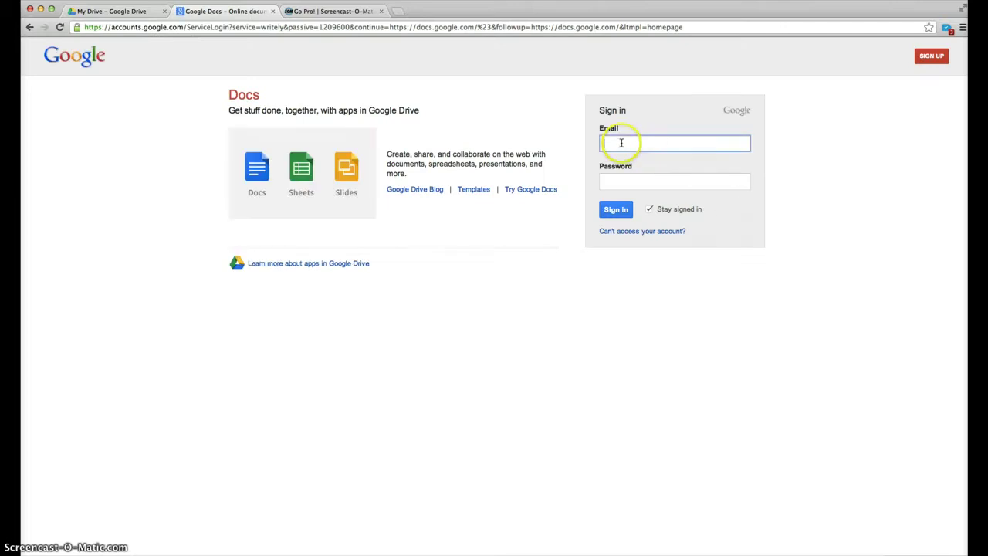
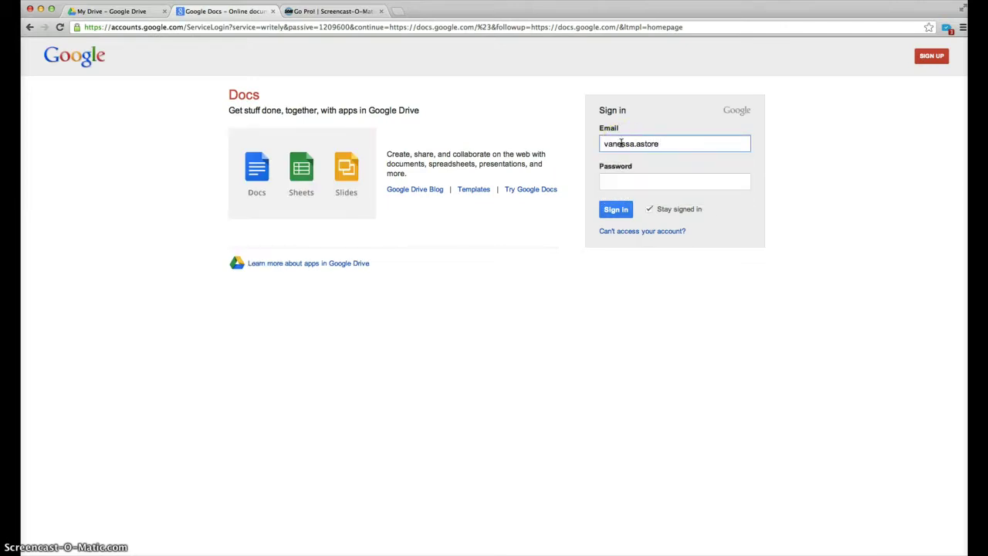
key(Tab)
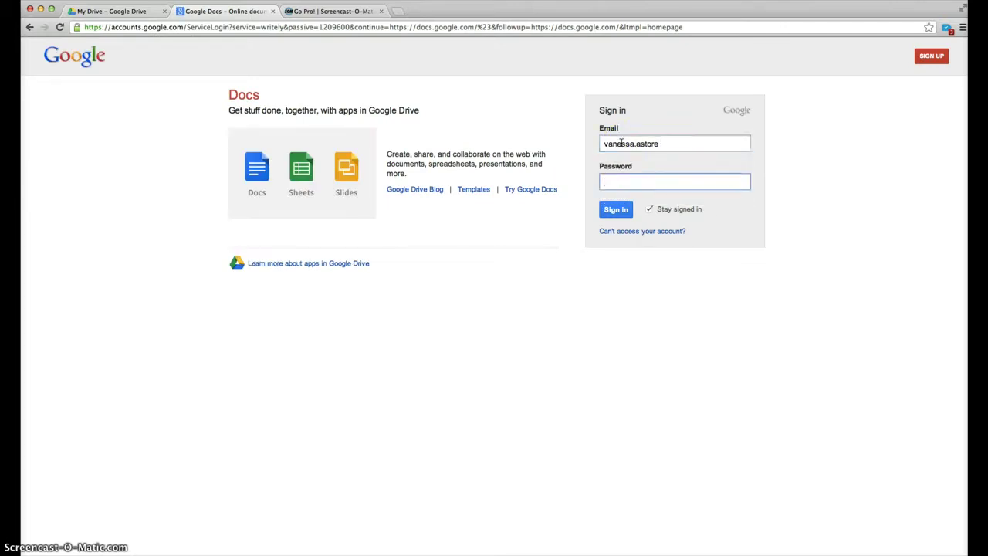
text(••••••••)
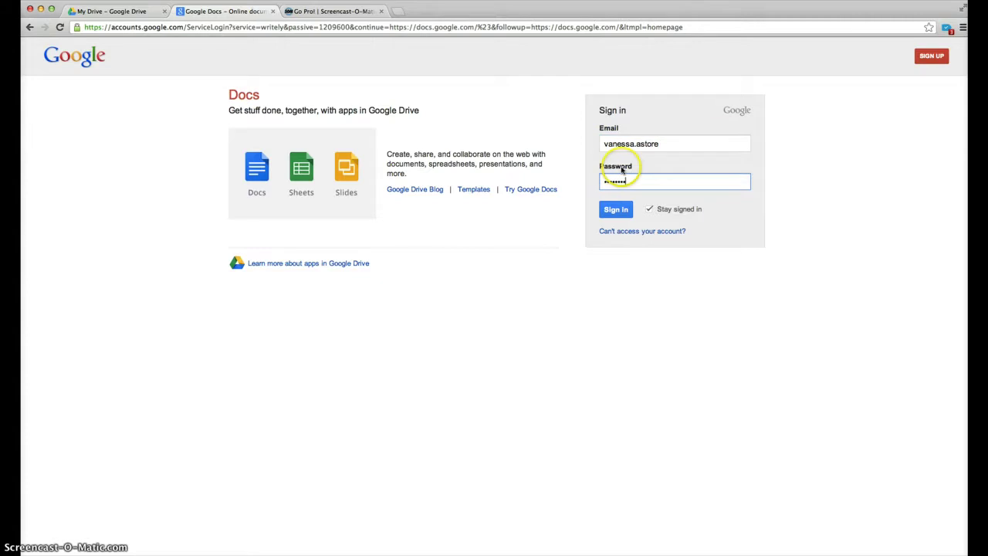
click(617, 209)
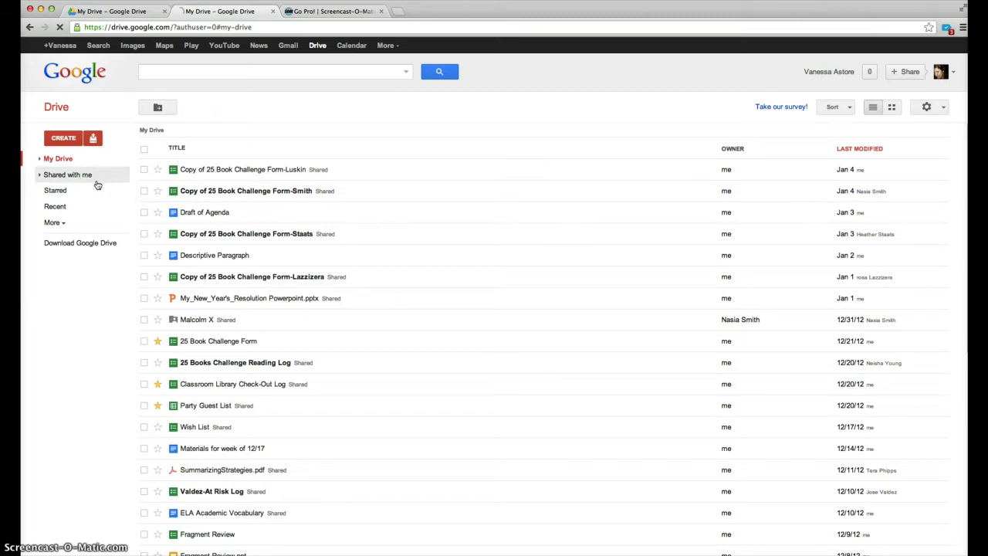
Step: Open the shared Open Ended Response (Characterizing Johnny) essay from Shared with me
click(96, 184)
click(133, 179)
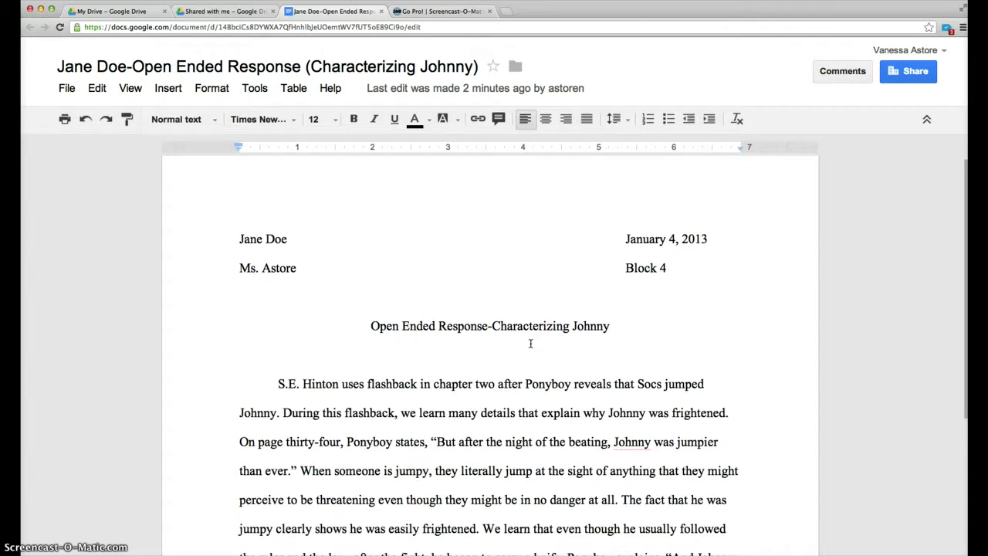
scroll(531, 343, down, 3)
scroll(530, 344, down, 1)
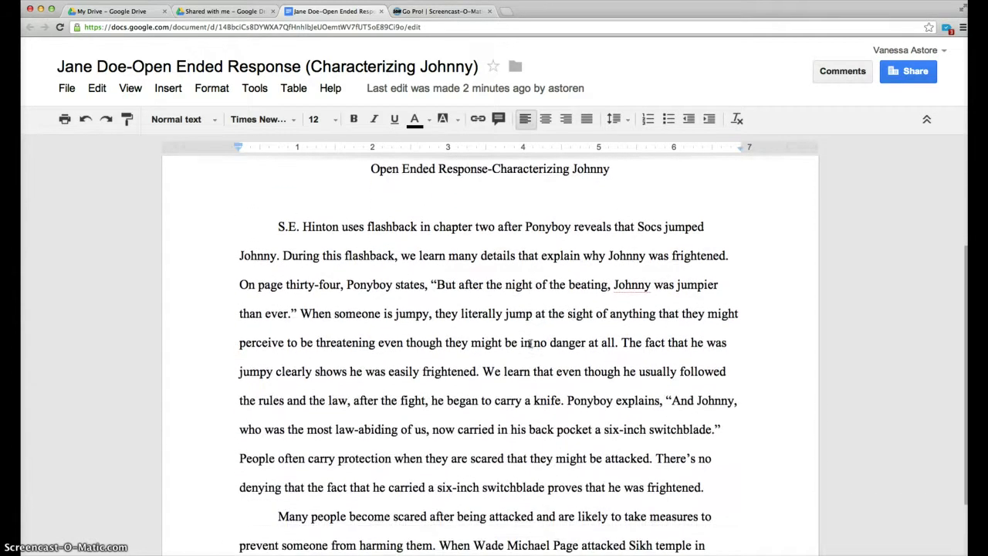
scroll(530, 344, down, 1)
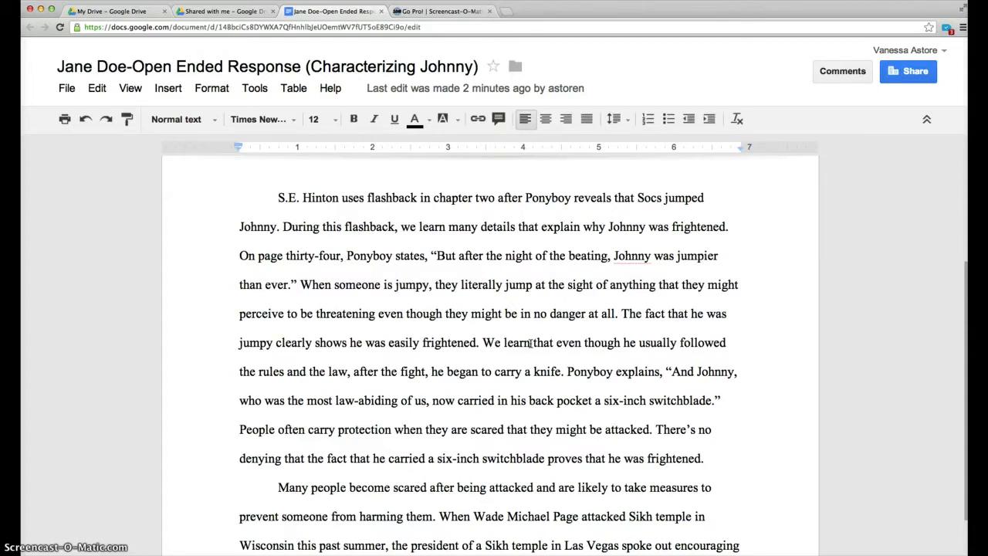
click(572, 330)
click(626, 318)
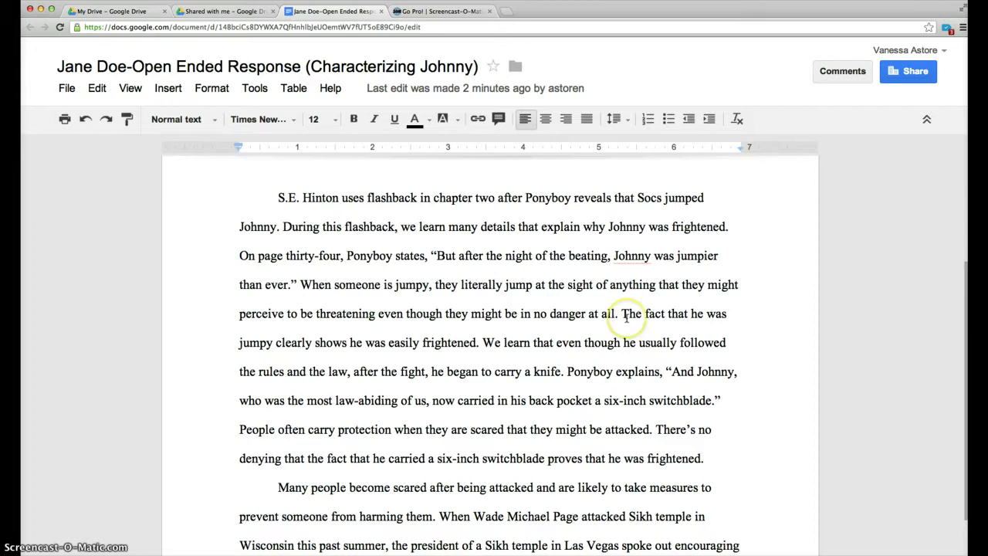
click(624, 316)
click(484, 342)
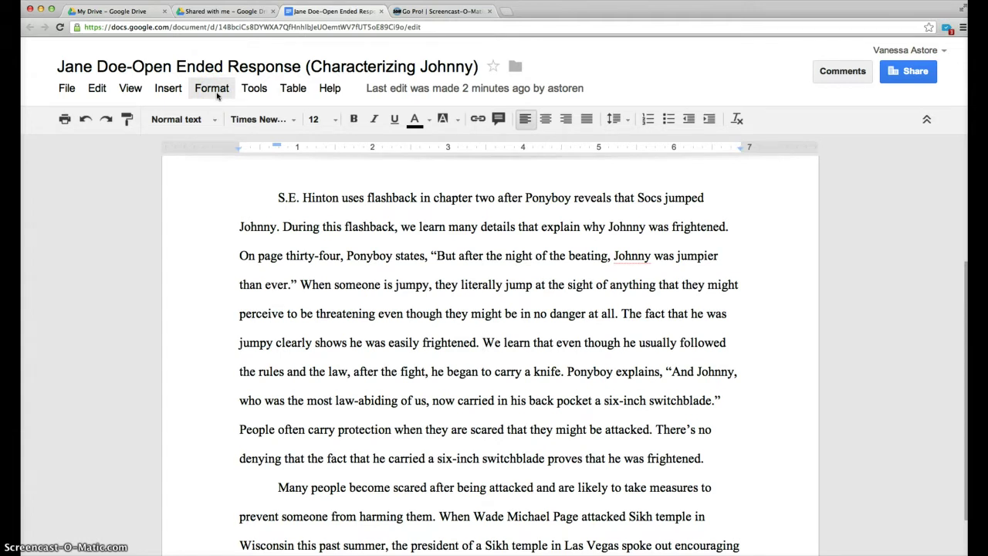
Step: Comment on 'We': 'I think you should add the transition ALSO. This would help introduce another idea.'
click(216, 93)
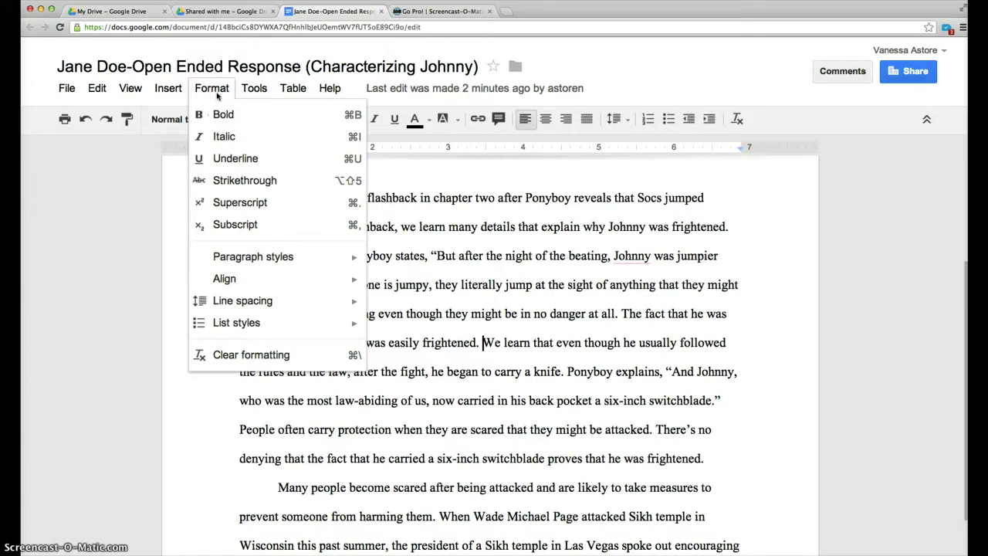
click(169, 88)
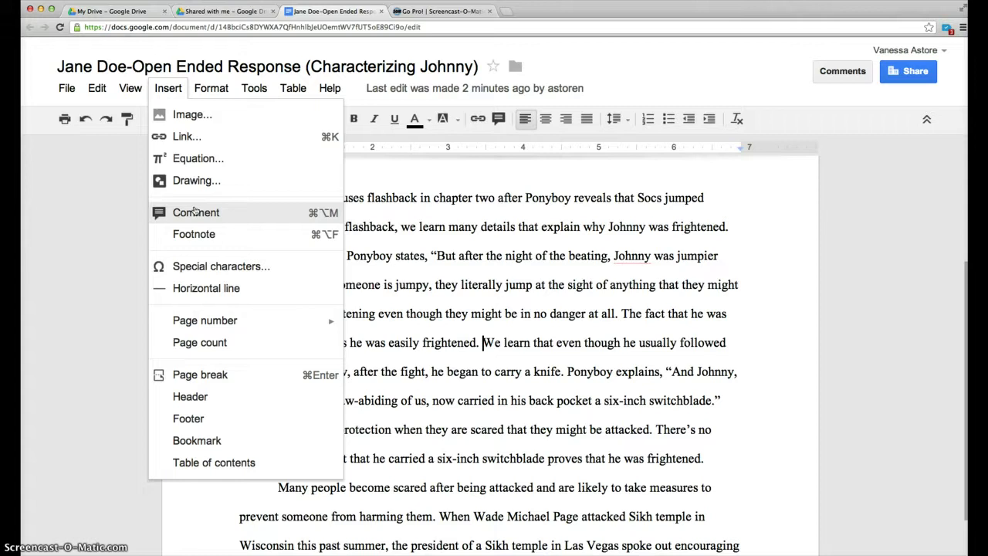
click(196, 212)
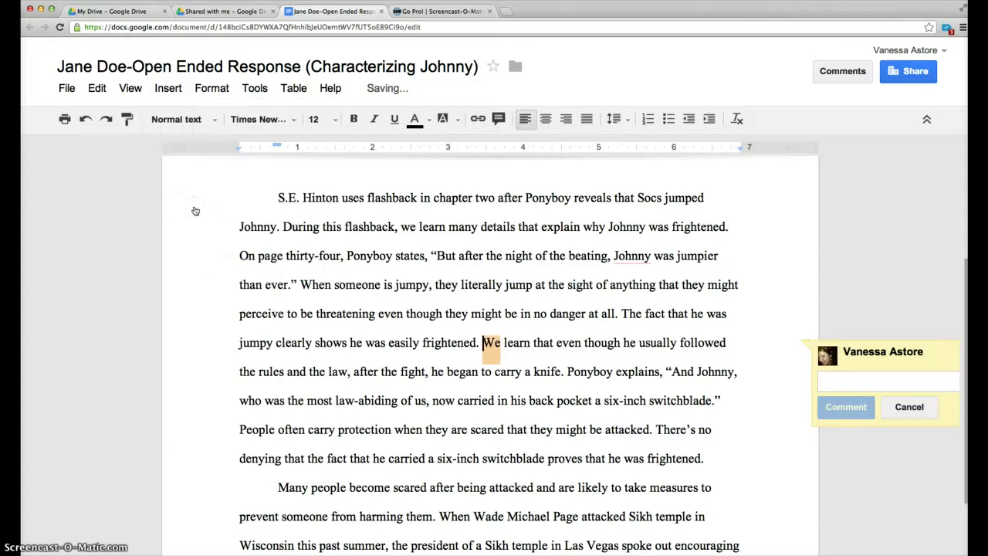
text(Jane)
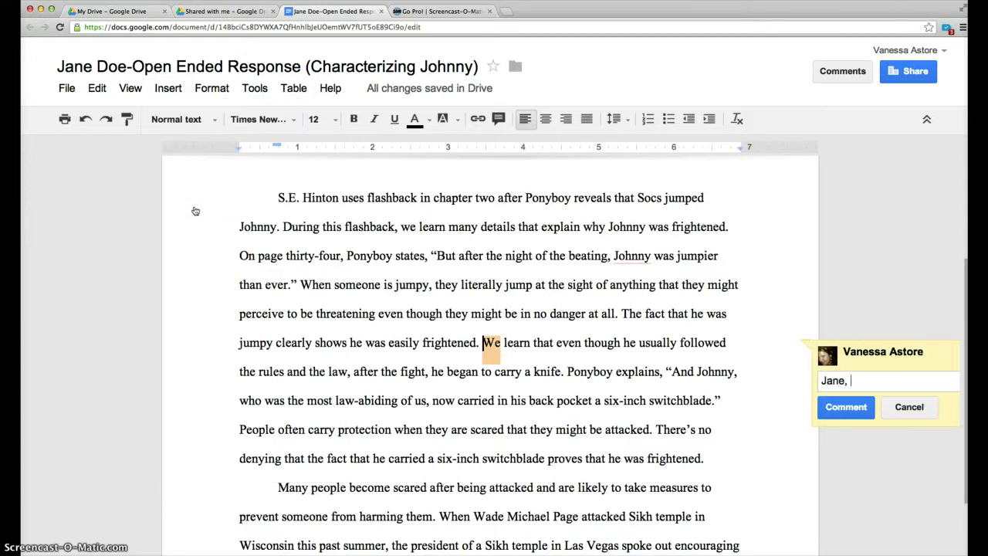
text(,)
key(Return)
text(I thin)
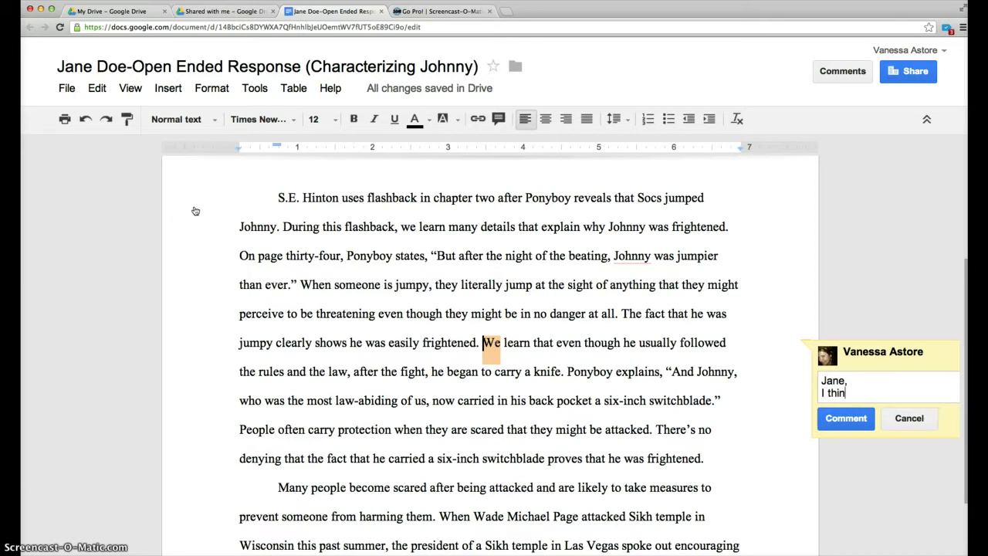
text(k you should add the ran)
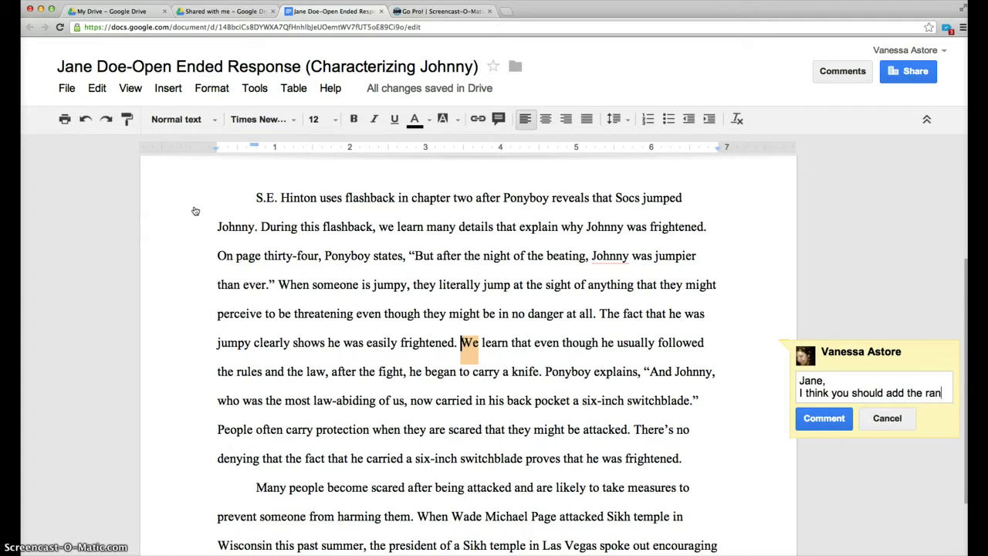
text(sition)
key(BackSpace)
key(BackSpace)
key(BackSpace)
key(BackSpace)
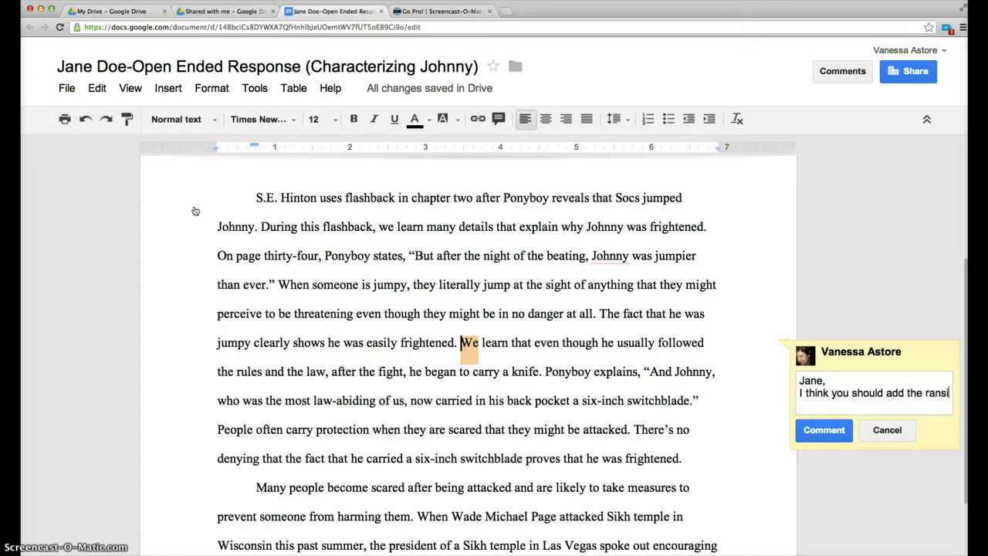
key(BackSpace)
key(BackSpace)
key(BackSpace)
key(BackSpace)
key(BackSpace)
text(transition ALS)
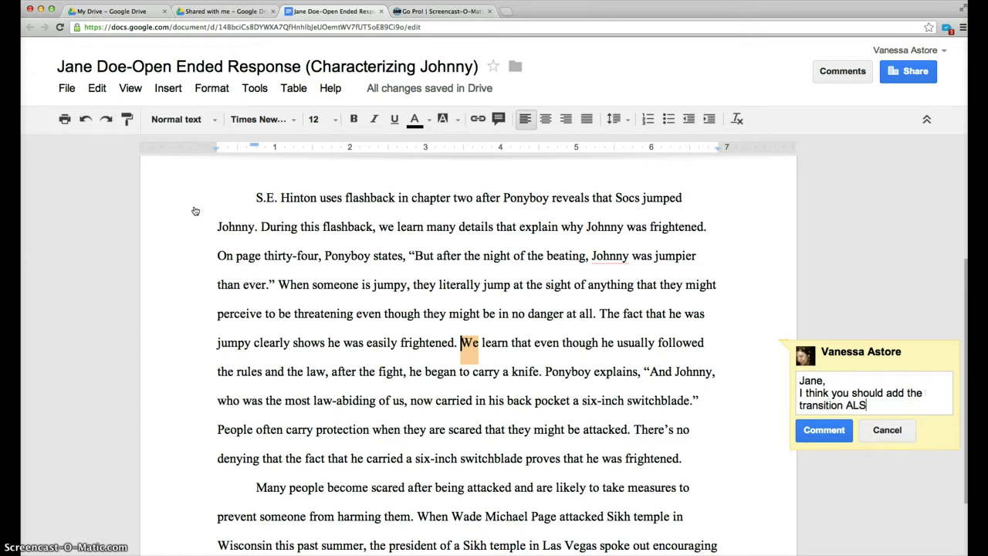
text(O. This would help introdu)
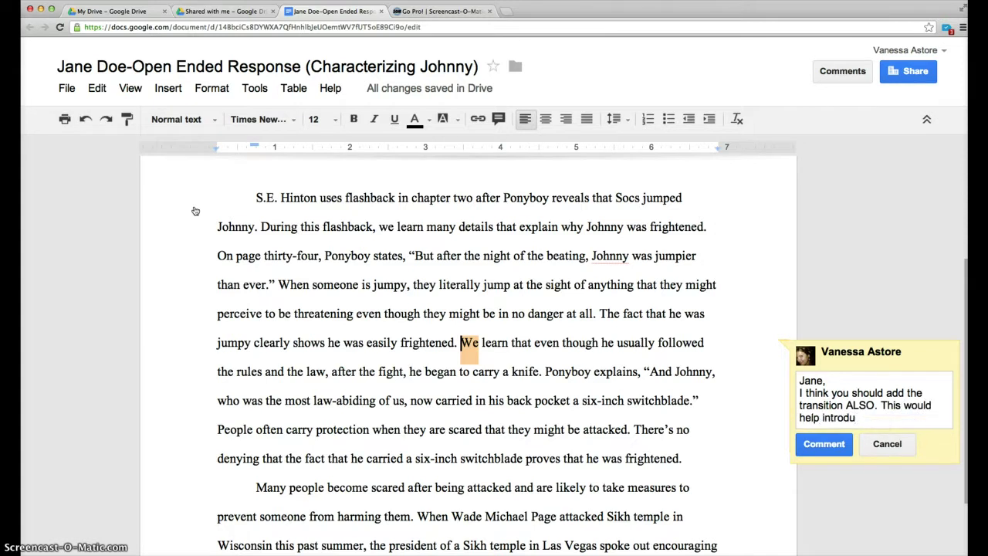
text(ce another idea.)
key(Return)
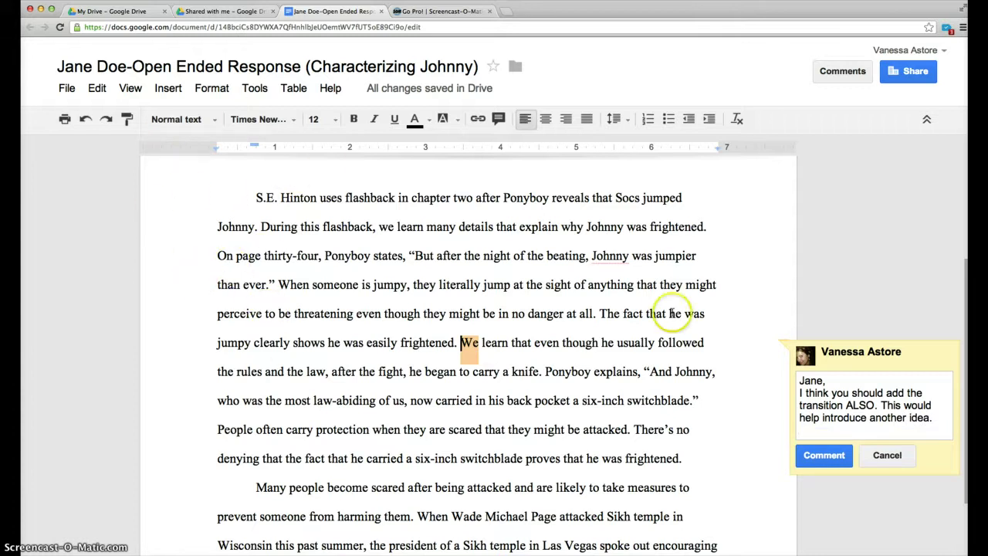
click(814, 461)
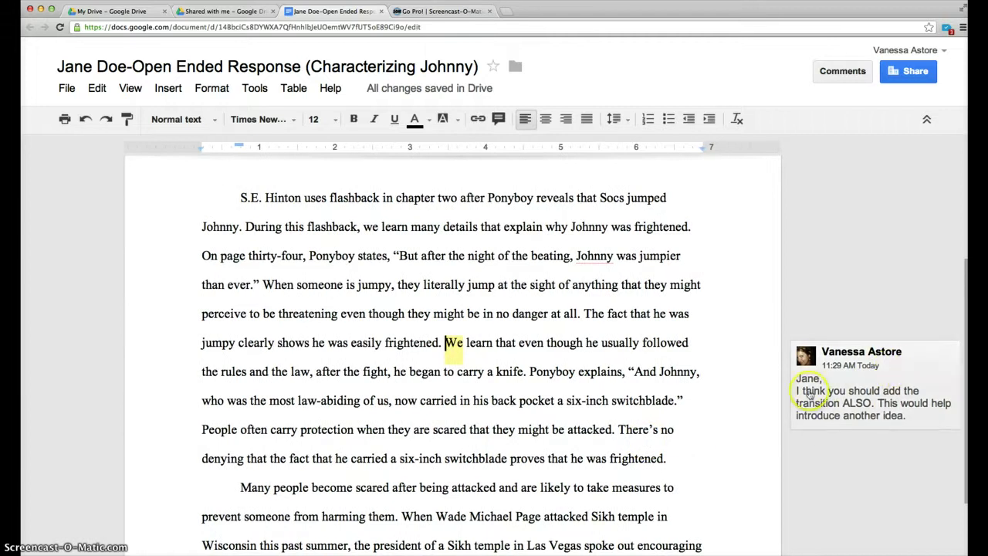
Step: Comment on 'When': 'You can also use FOR INSTANCE to introduce an example.'
scroll(540, 388, down, 2)
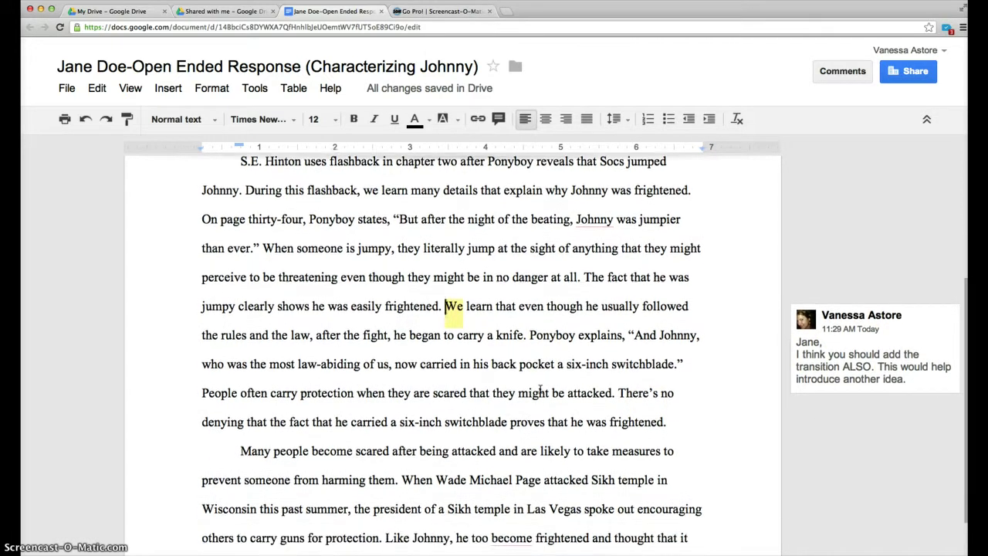
scroll(540, 388, down, 1)
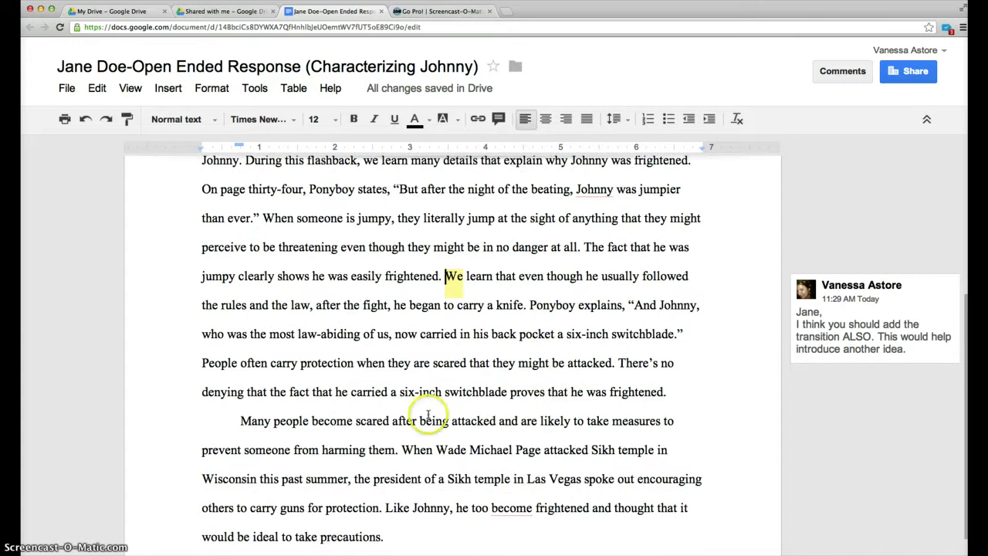
click(400, 452)
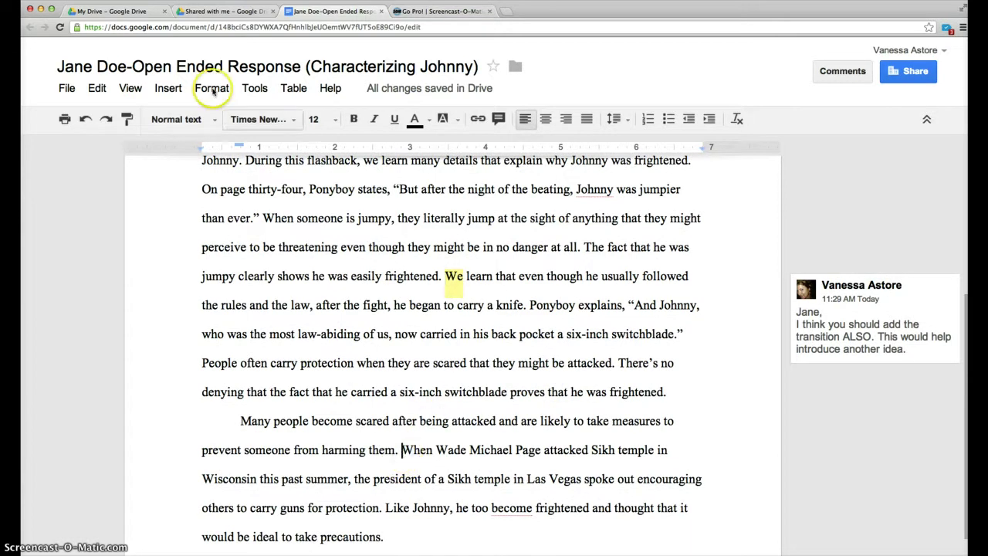
click(180, 91)
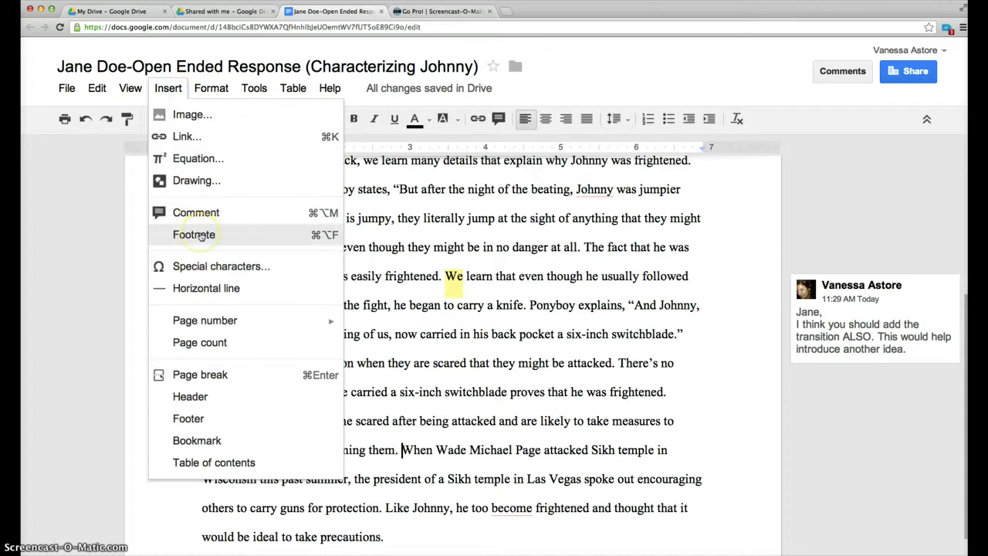
click(198, 212)
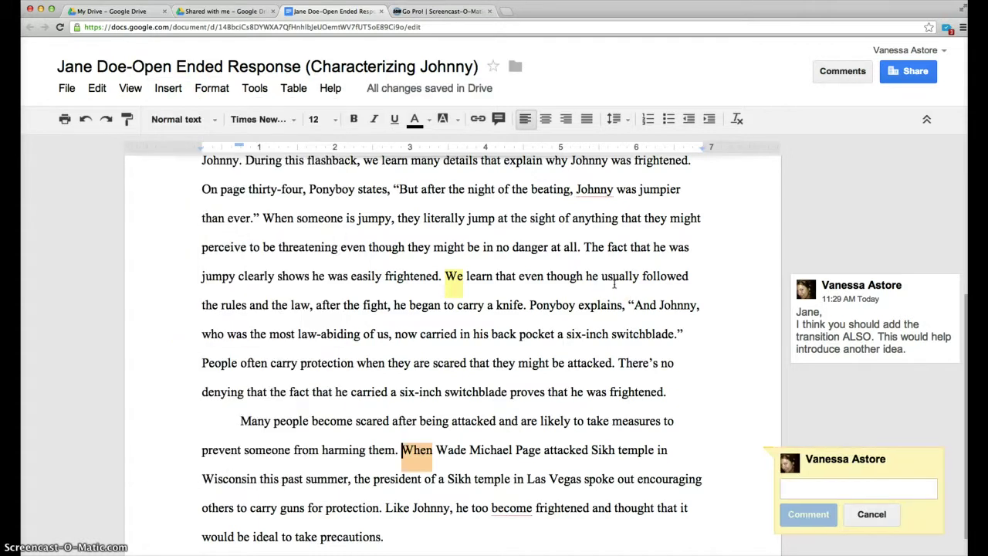
text(You can)
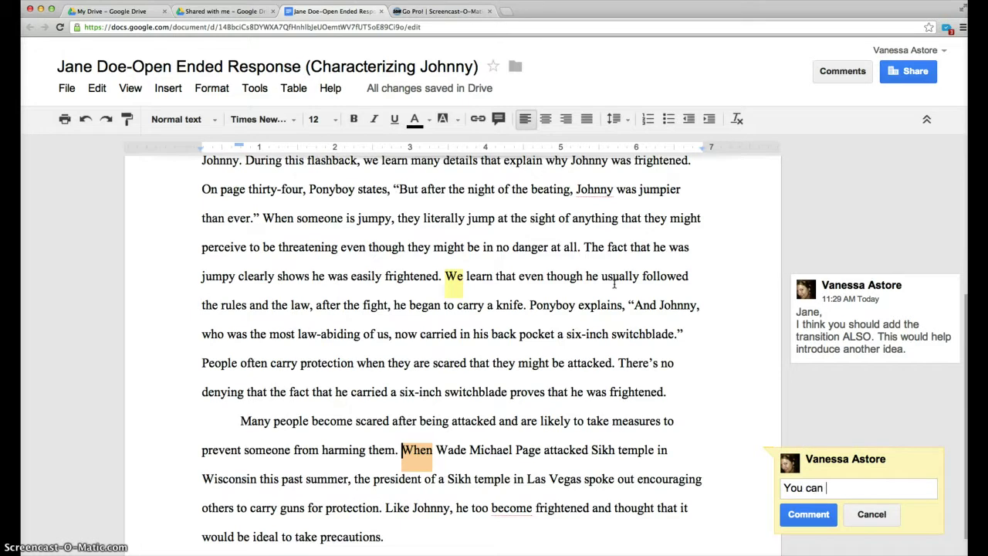
text( also FOR)
key(BackSpace)
key(BackSpace)
key(BackSpace)
key(BackSpace)
text(use FOR INSTANCE)
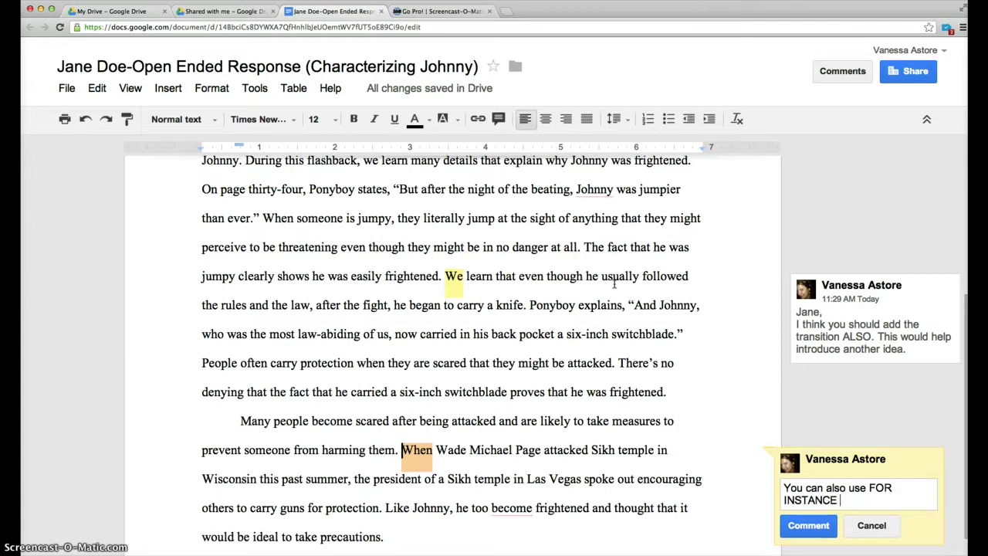
text( to instr)
key(BackSpace)
text(troduce an example.)
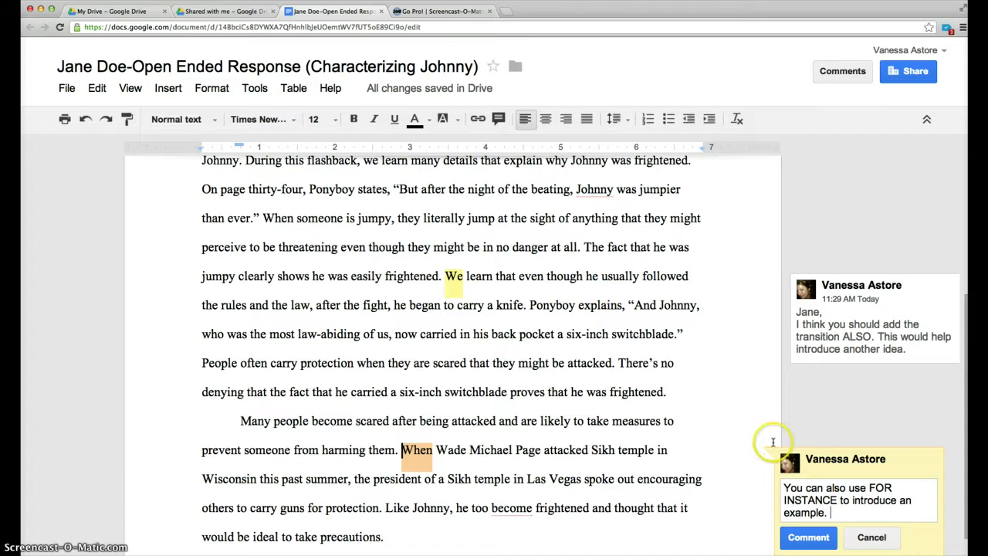
click(811, 541)
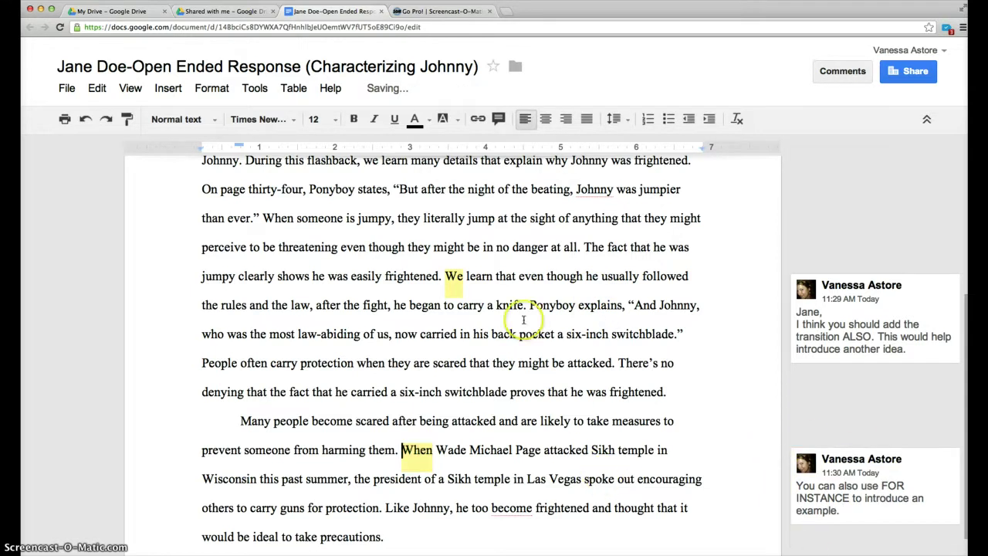
Step: Sign out of the reviewing account
scroll(498, 340, up, 2)
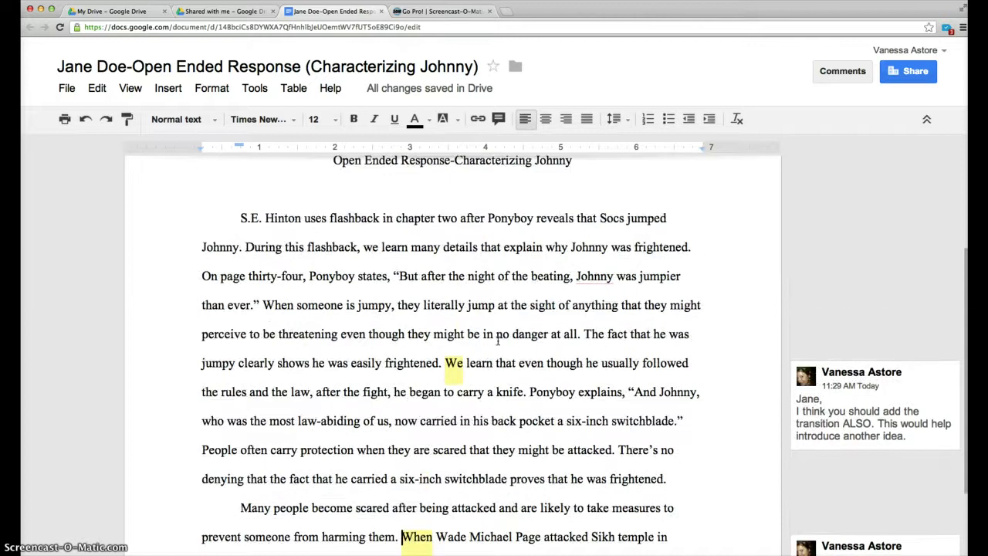
scroll(498, 340, up, 3)
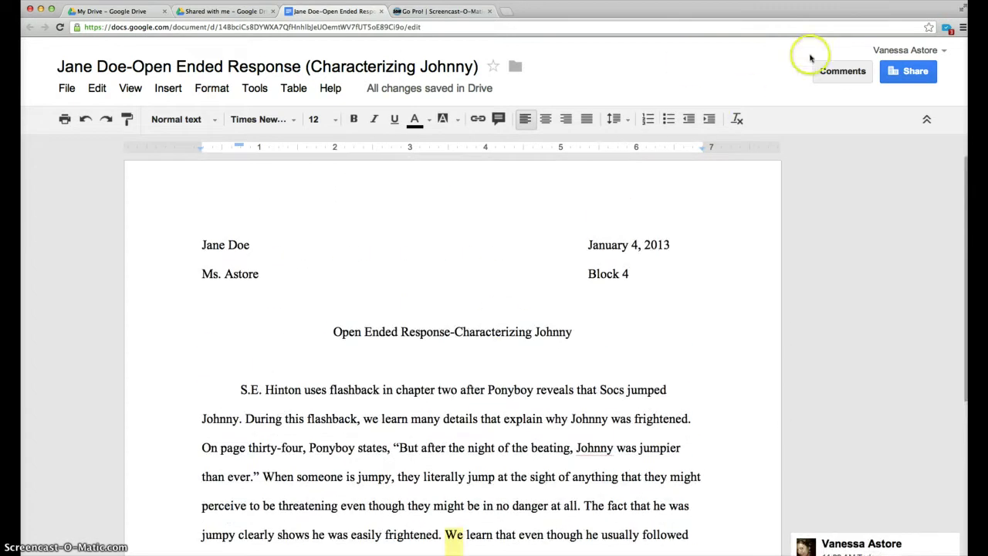
click(891, 49)
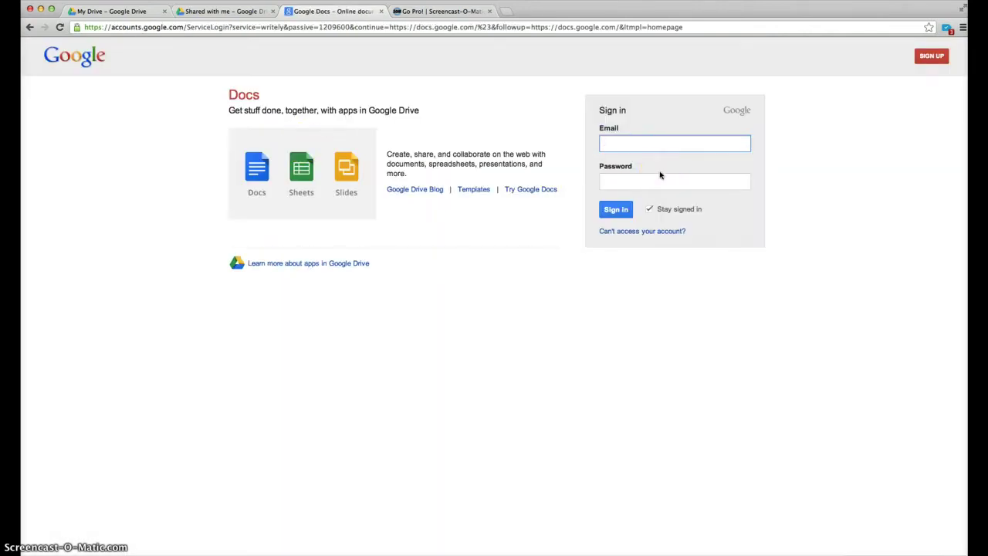
Step: Fill in the student's school e-mail address from the autofill suggestion and move to the password field
key(BackSpace)
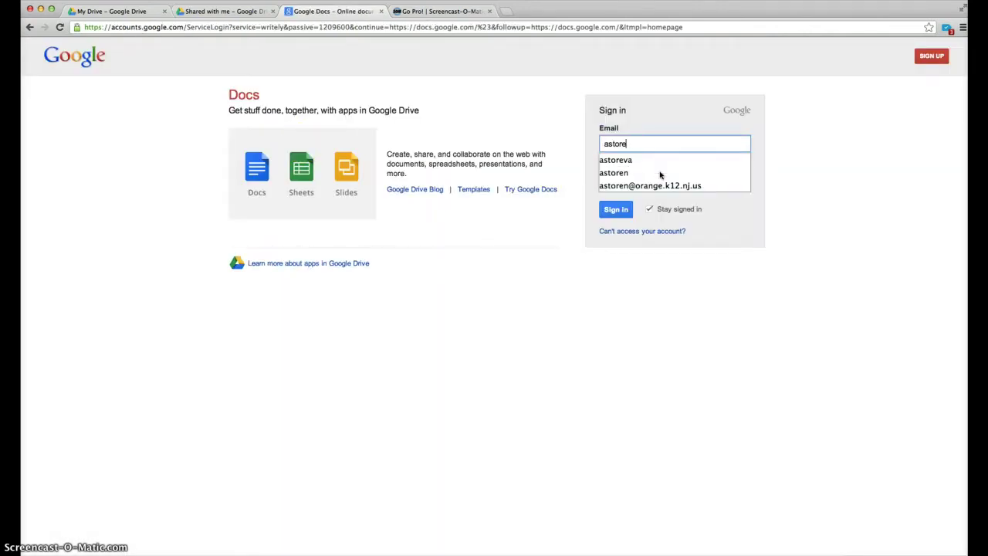
click(661, 151)
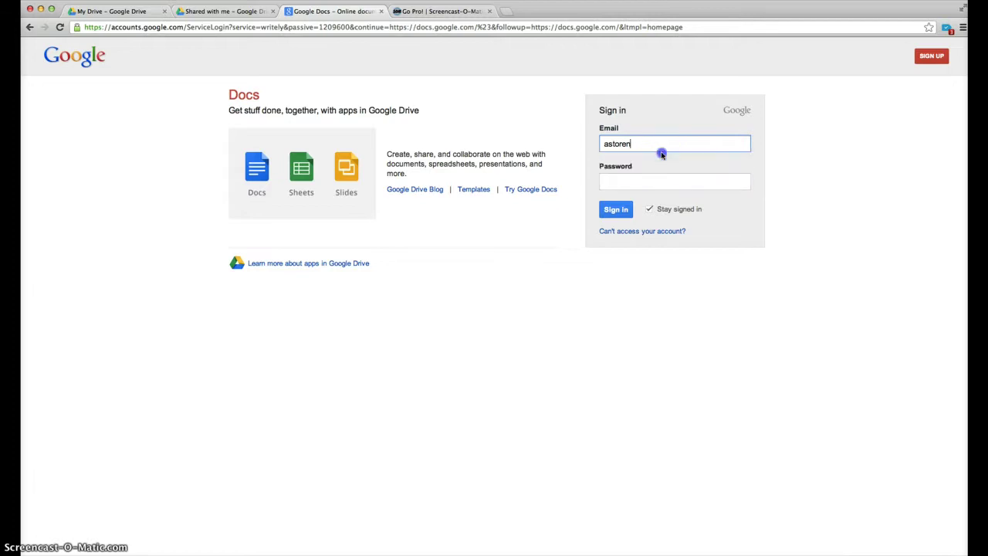
click(634, 181)
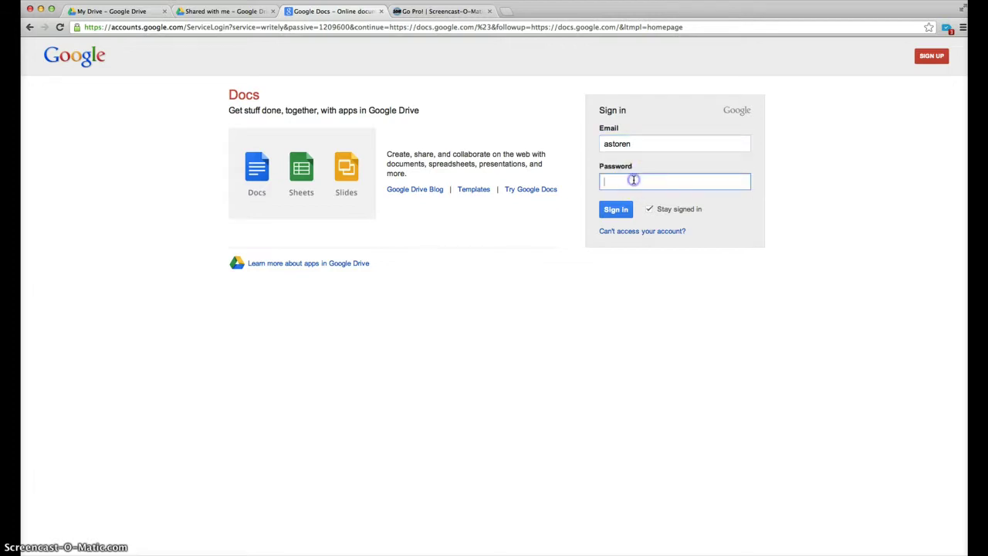
click(651, 143)
text(@)
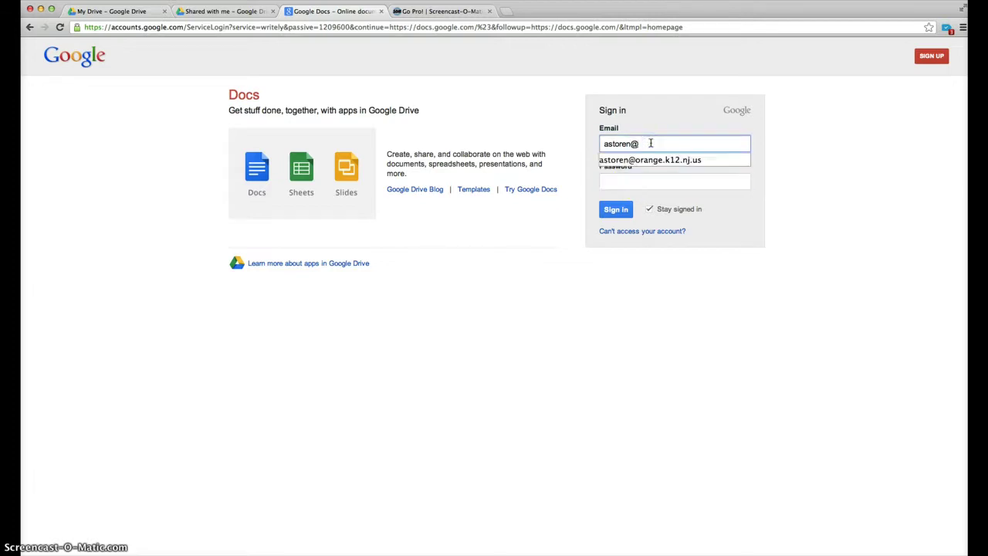
click(646, 157)
click(638, 180)
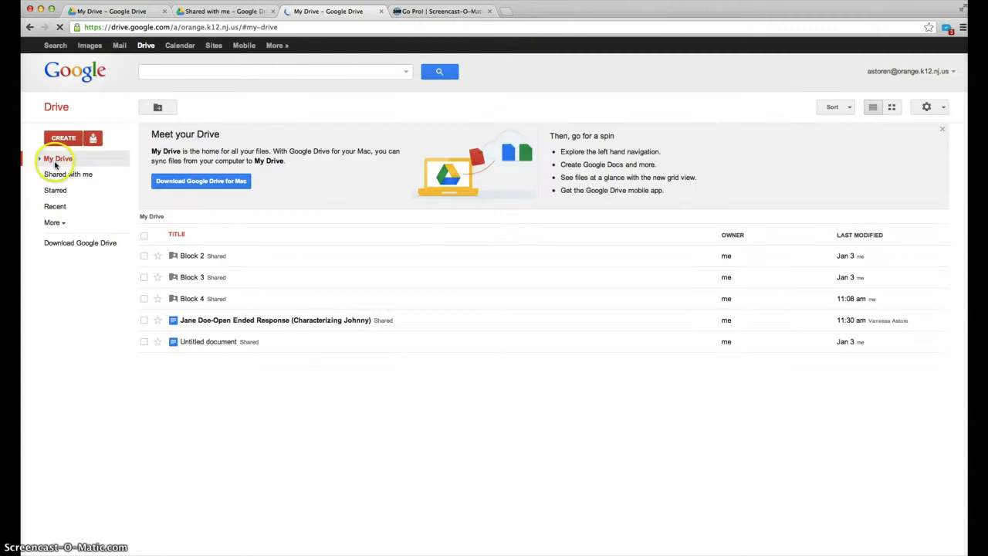
Step: Open the Open Ended Response (Characterizing Johnny) essay from My Drive
click(56, 159)
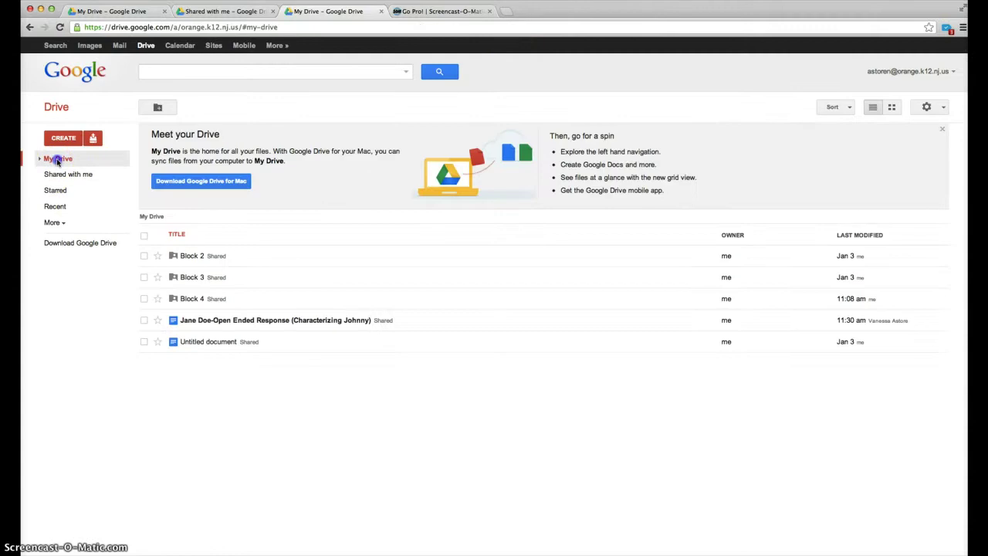
click(266, 320)
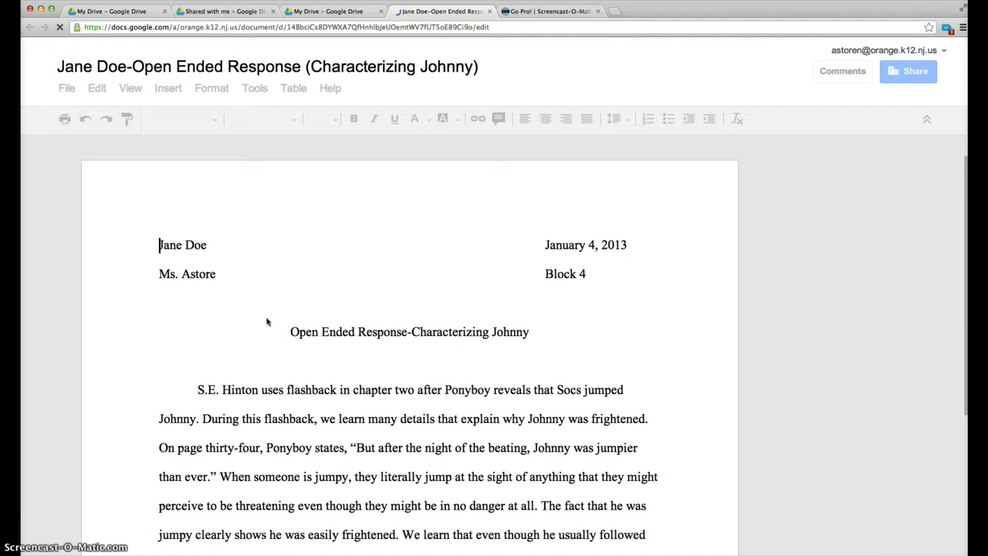
Step: Reply 'I agree. Thanks for the comment.' to the margin comment suggesting the ALSO transition
click(315, 315)
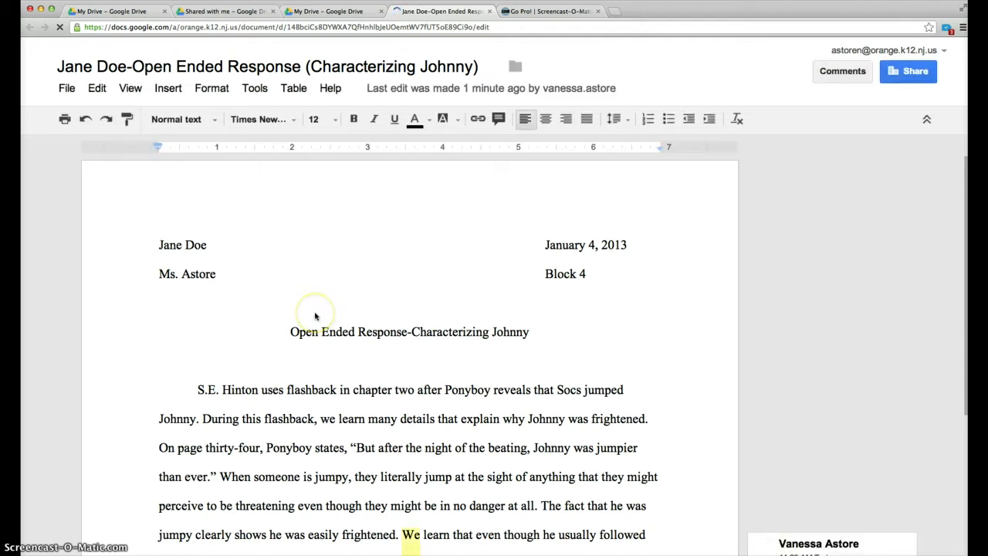
scroll(315, 315, down, 2)
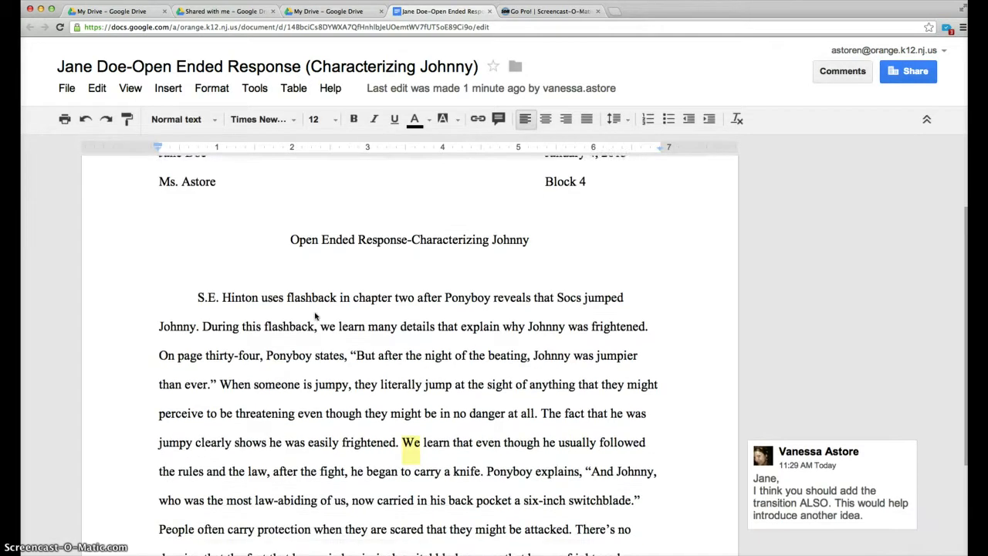
scroll(314, 315, down, 1)
scroll(315, 315, down, 2)
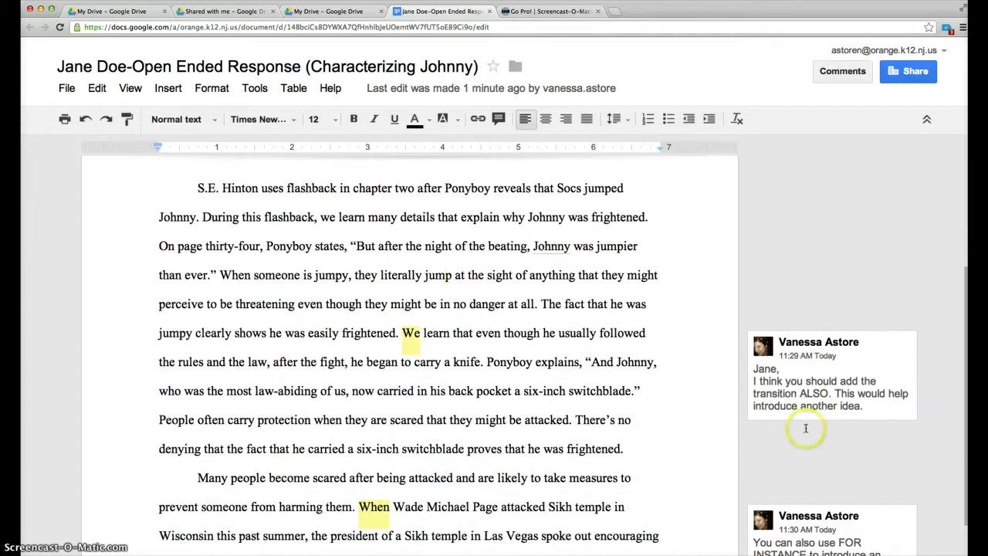
click(782, 379)
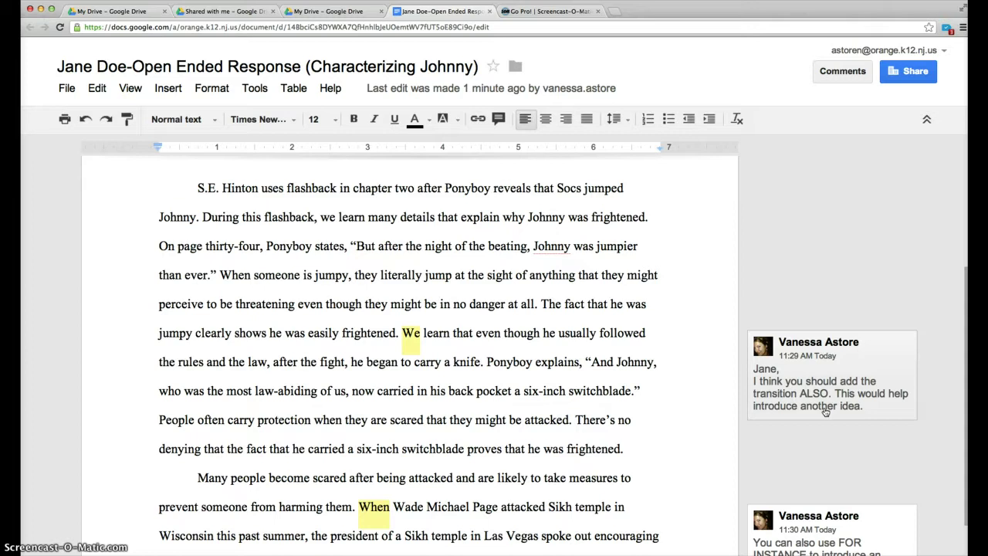
click(825, 409)
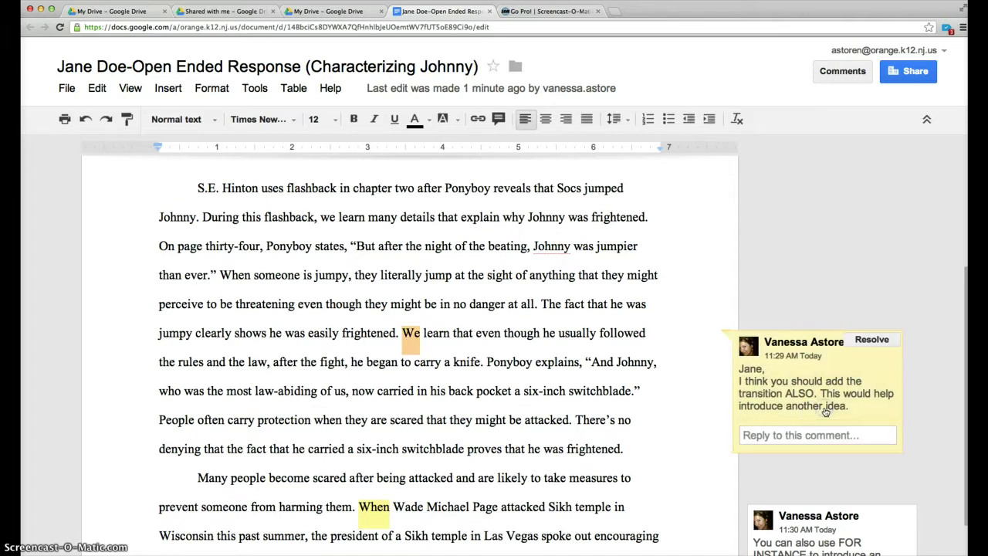
click(777, 440)
text(I)
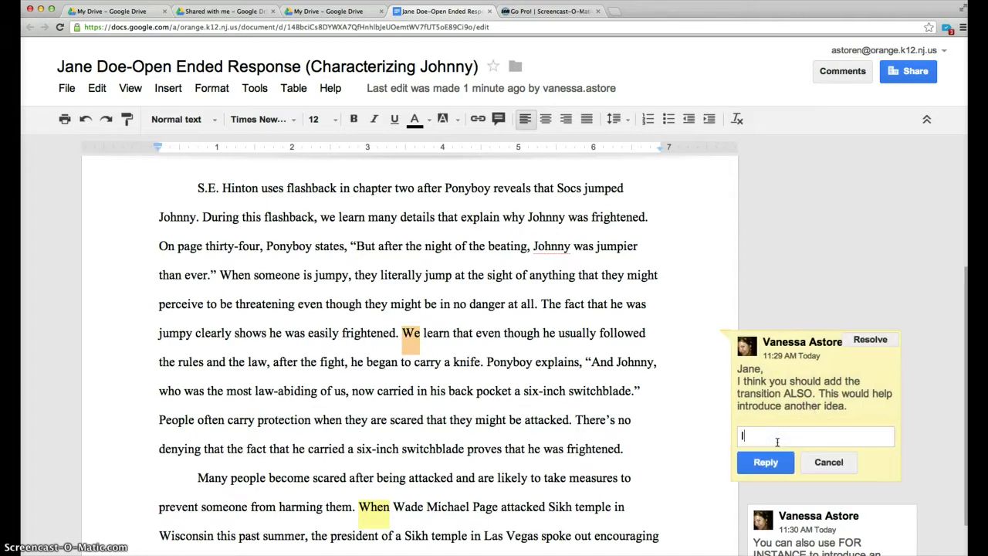
text( agree. Thanks for the )
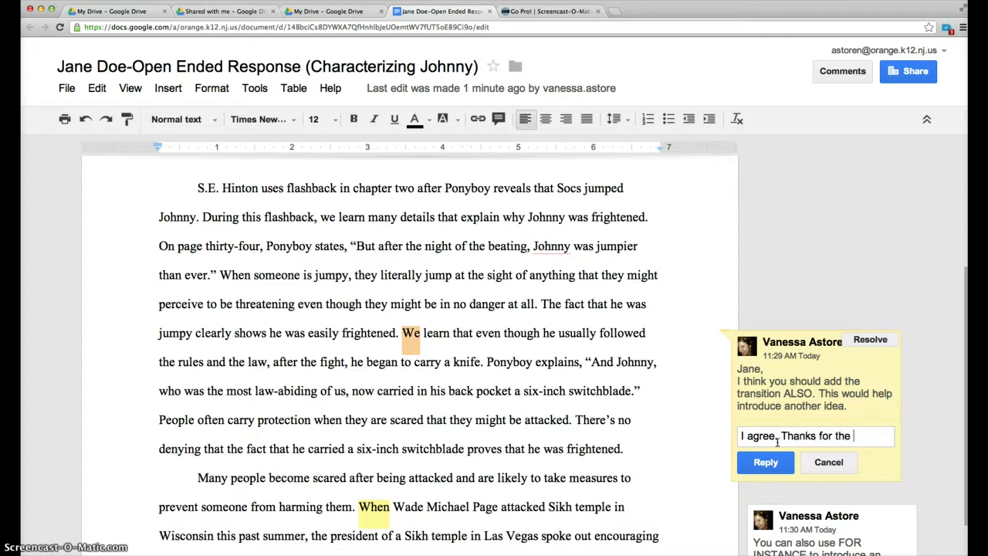
text(comment.)
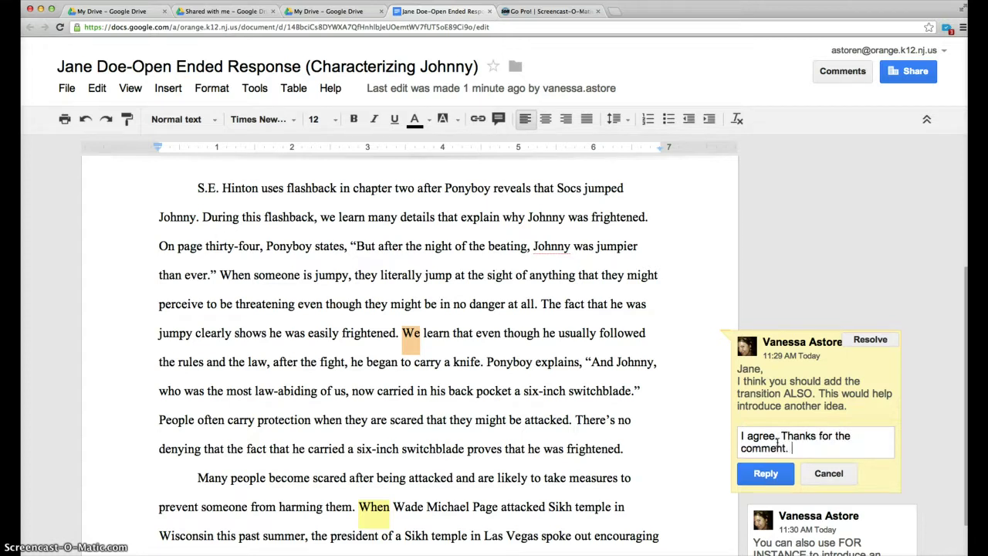
click(790, 469)
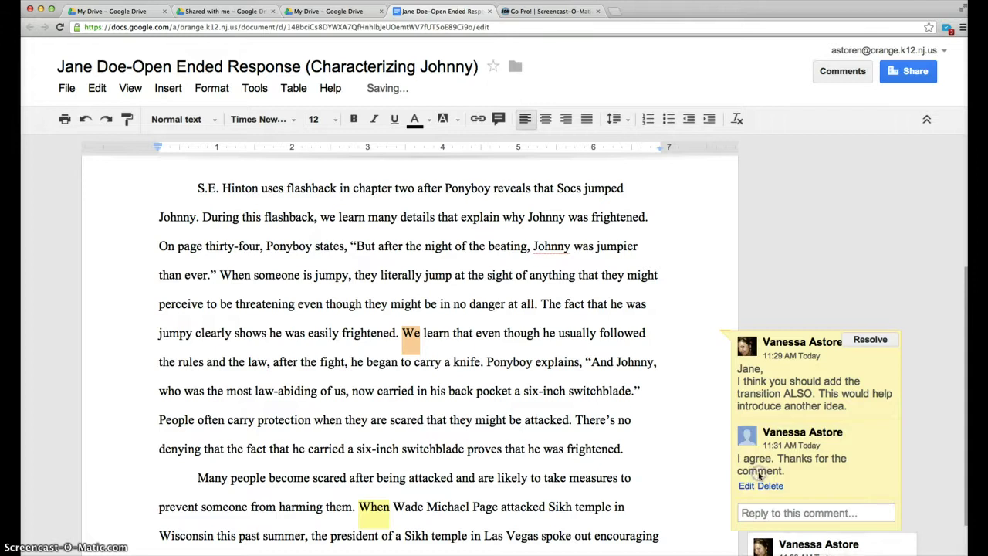
click(402, 332)
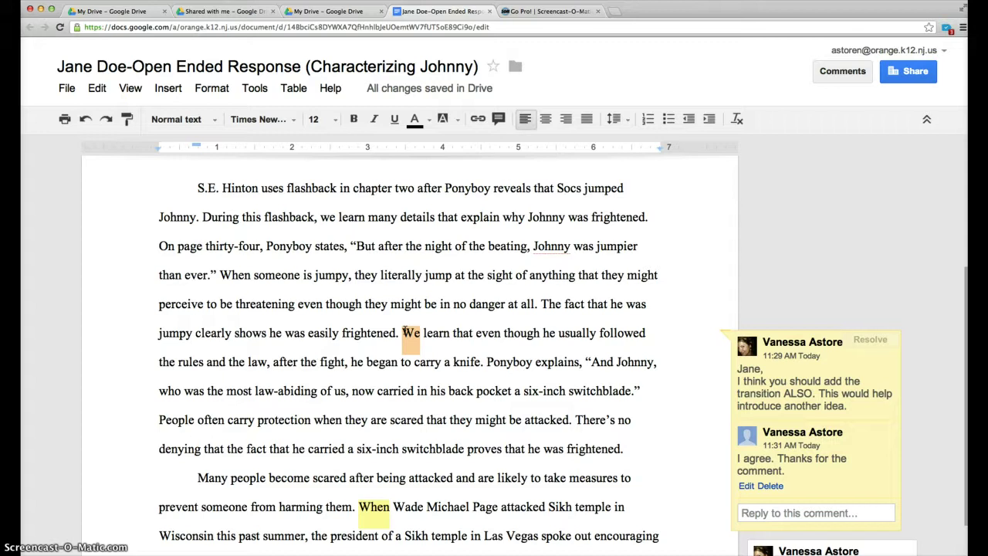
Step: Insert 'Also,' before 'we learn' and 'For instance,' before a lowercased 'when Wade Michael Page'
text(Also,)
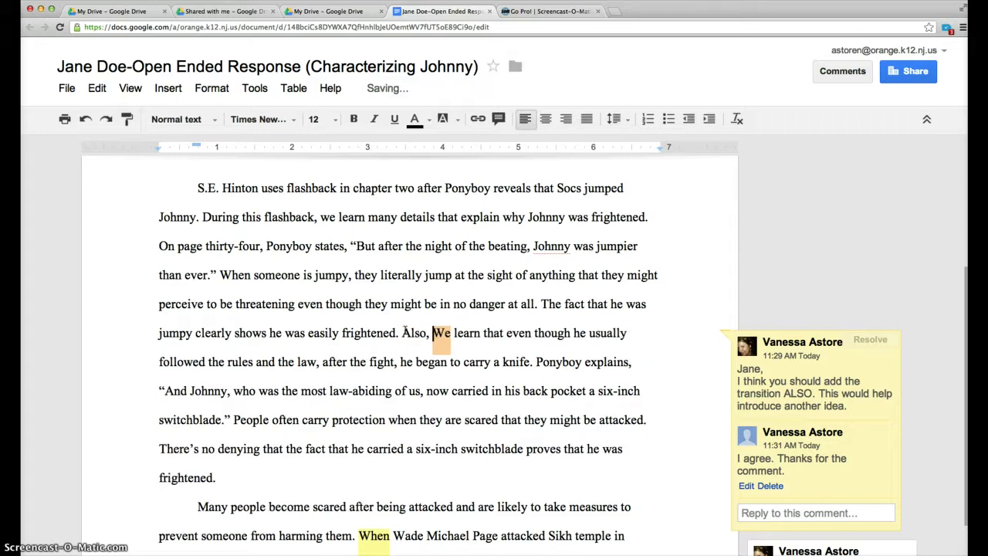
key(Down)
key(Down)
key(Down)
key(Down)
key(Down)
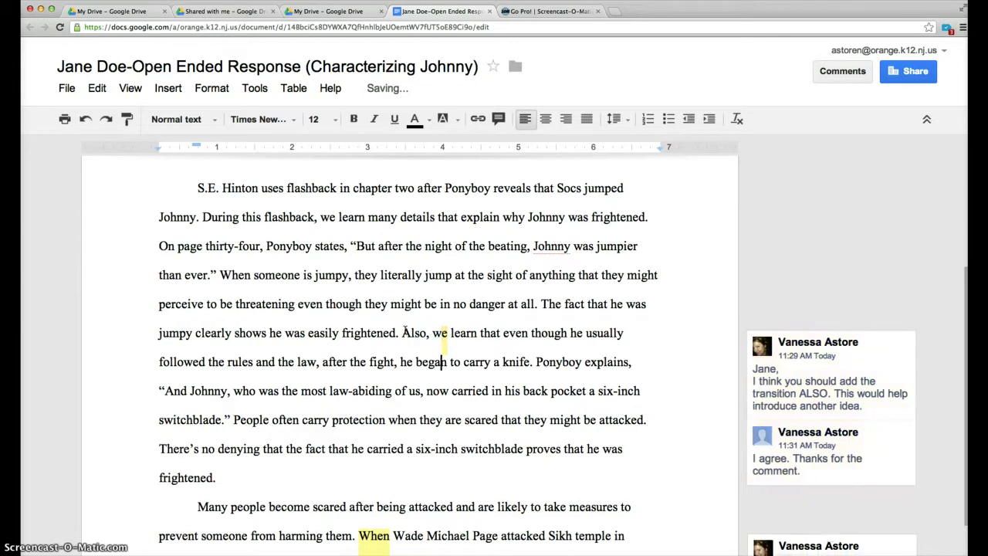
key(Down)
key(Down)
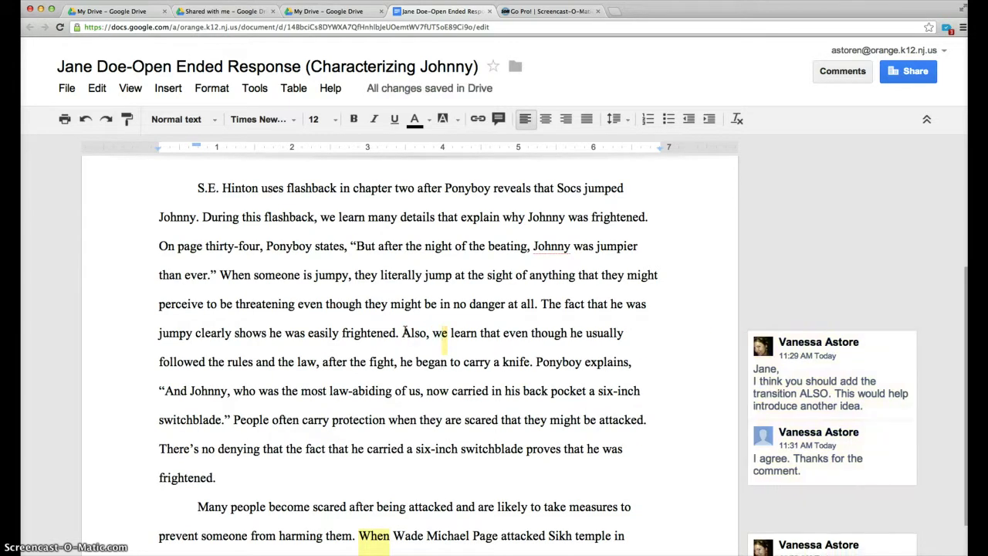
key(Down)
key(Down)
key(Up)
key(Up)
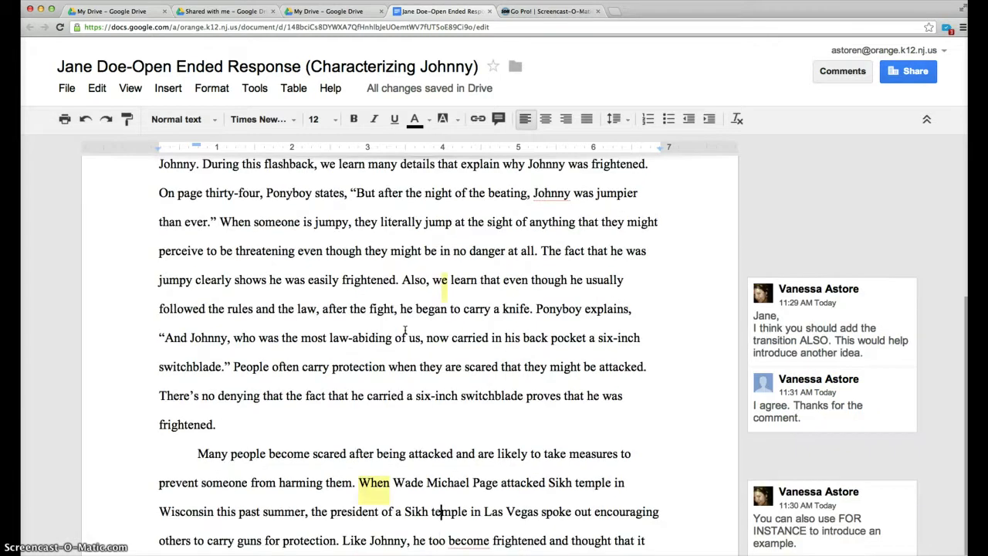
key(Left)
key(Left)
key(Left)
key(Left)
key(Left)
key(Left)
key(Left)
key(Left)
key(Left)
key(Left)
key(Left)
key(Left)
key(Left)
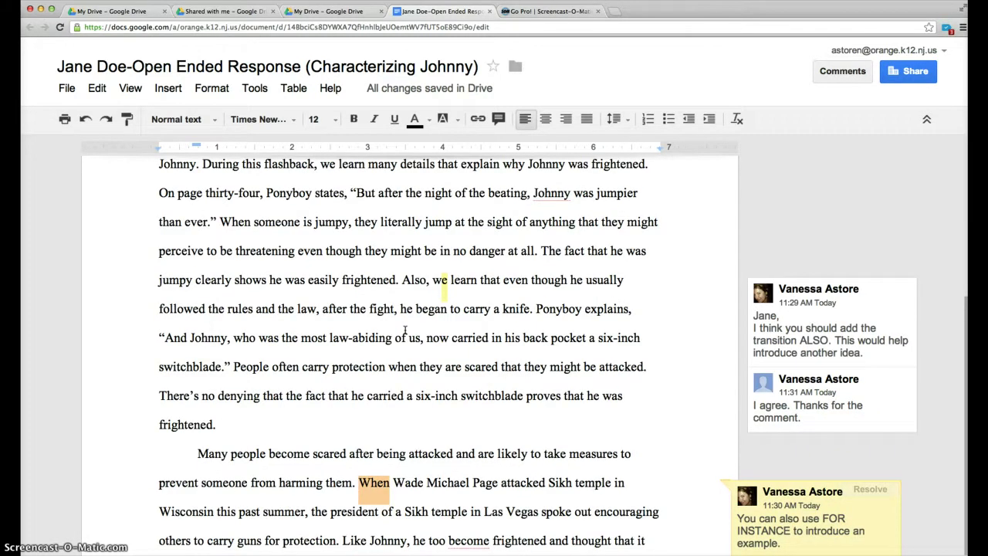
text(For )
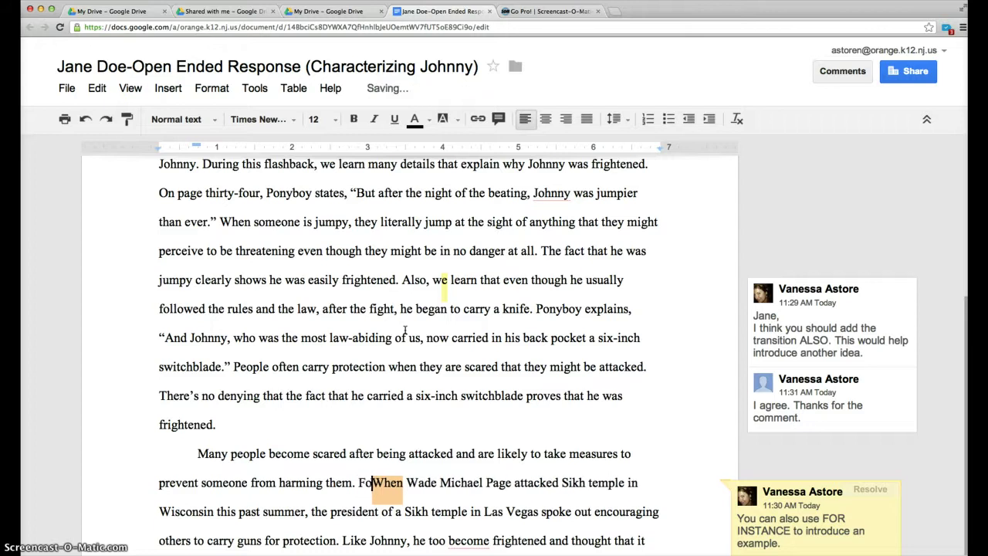
text(instance,)
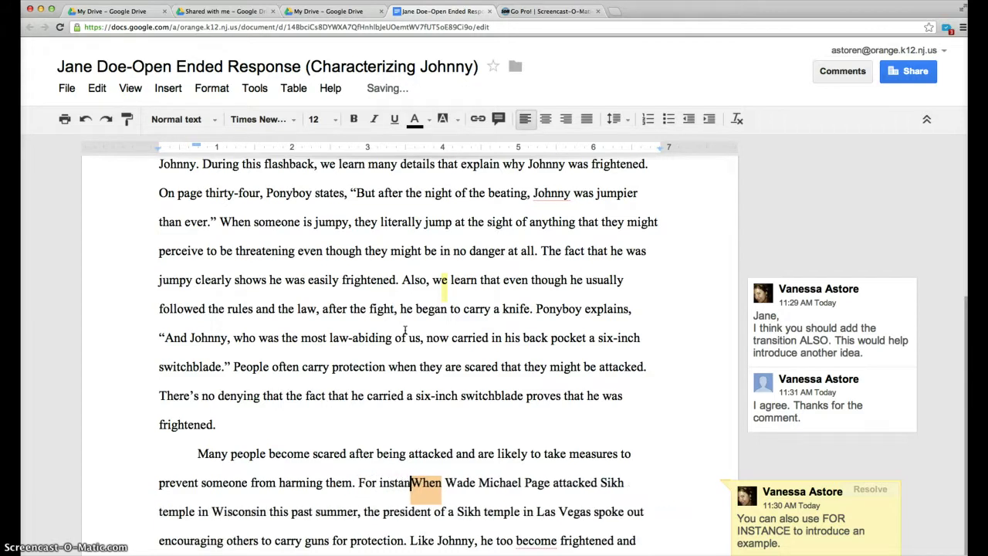
key(Right)
key(BackSpace)
text(w)
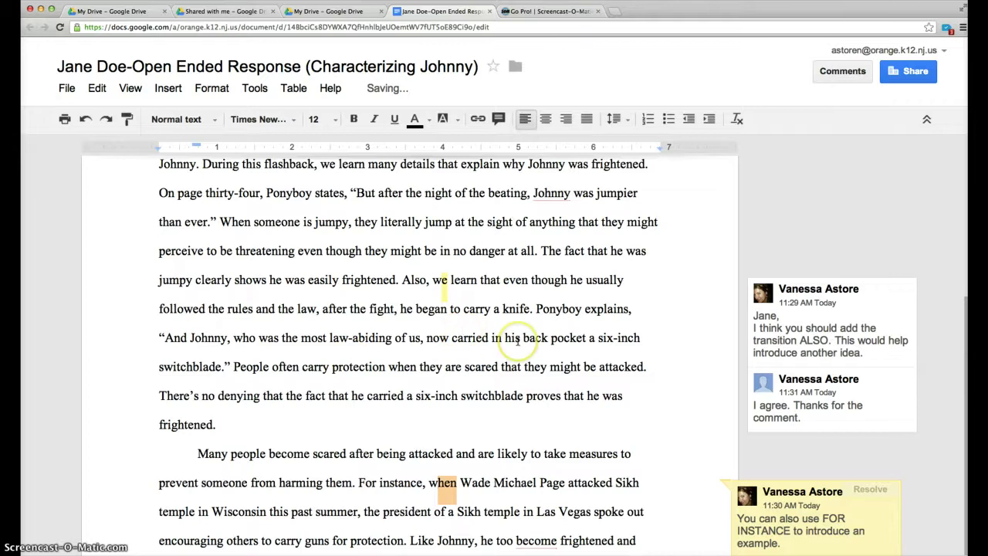
Step: Reply to the FOR INSTANCE comment that 'for instance' is a good alternative to 'for example'
scroll(513, 346, down, 3)
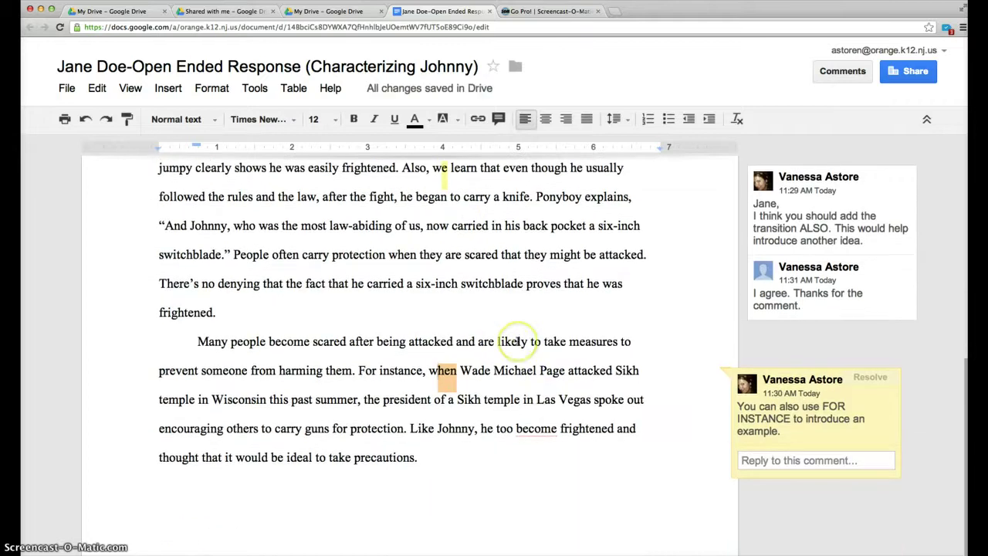
click(750, 457)
text(You')
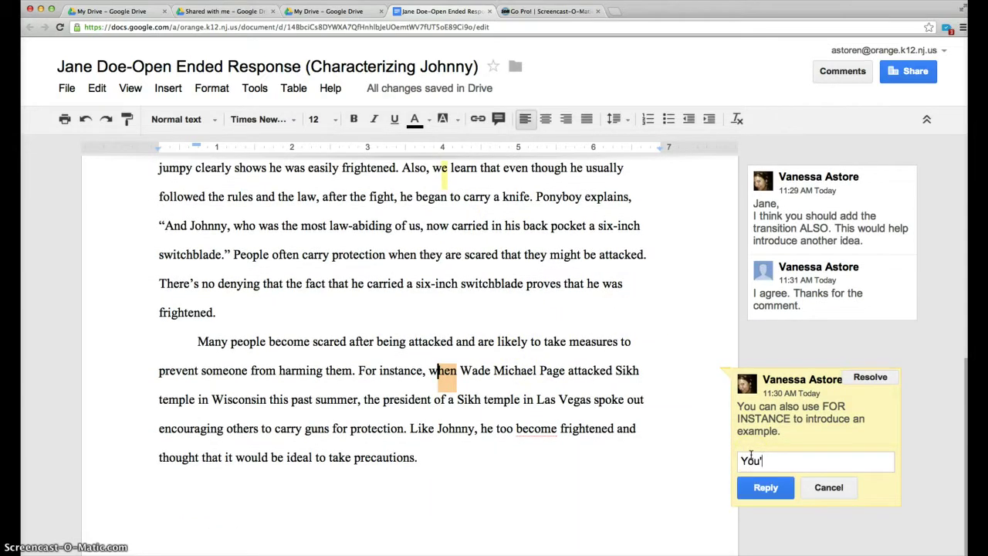
text(re right. For instance is a good )
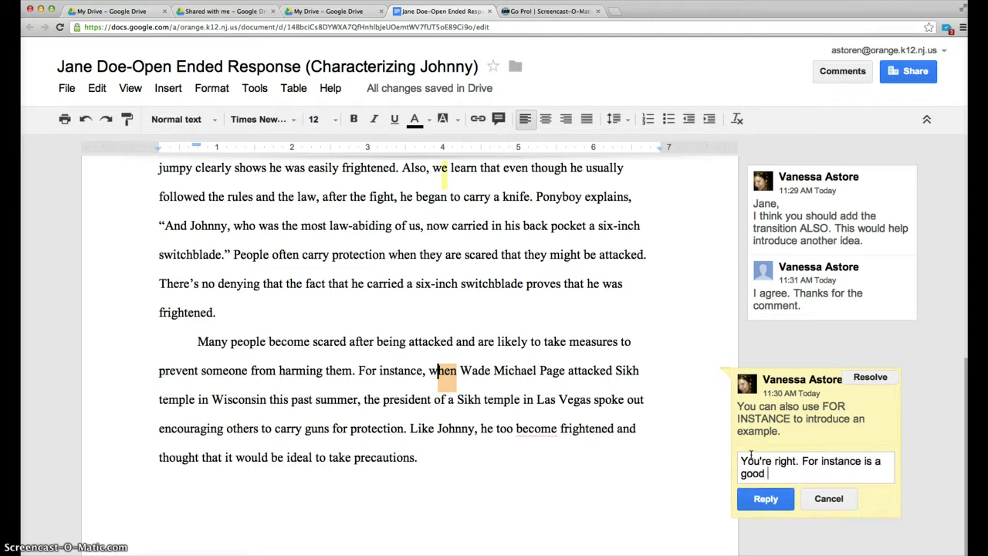
text(transition. I usually)
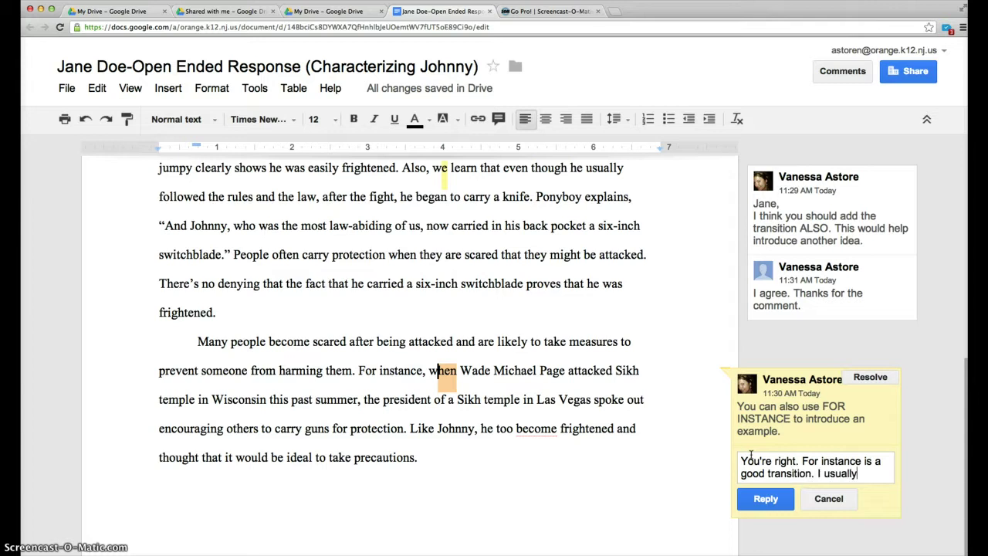
text( use for ex)
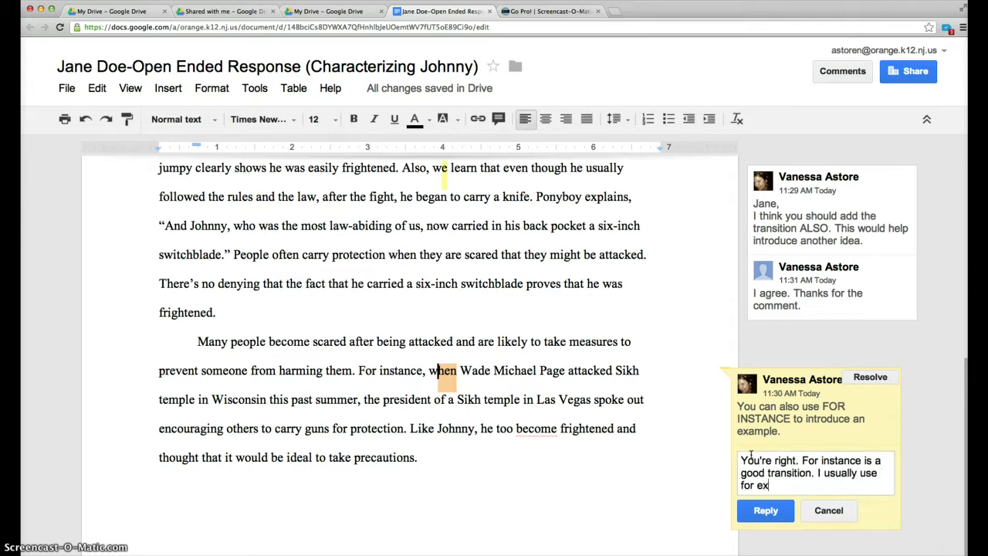
text(ample, but this a)
key(BackSpace)
text(is )
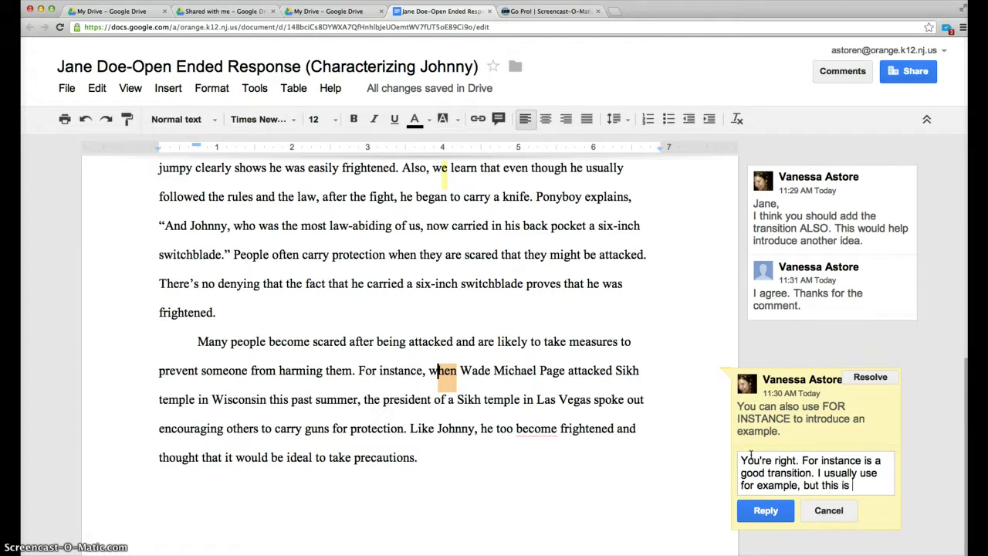
text(a good alternative.)
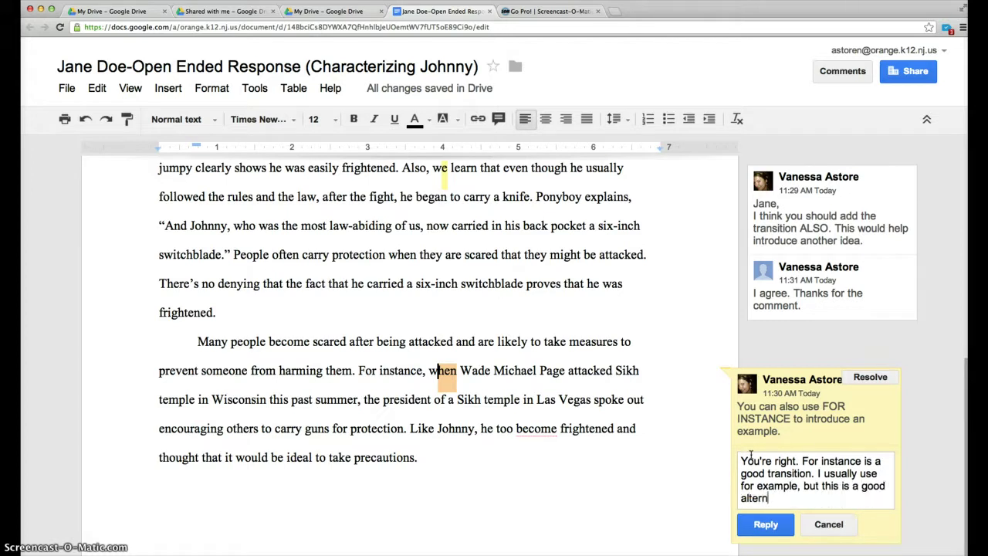
click(756, 525)
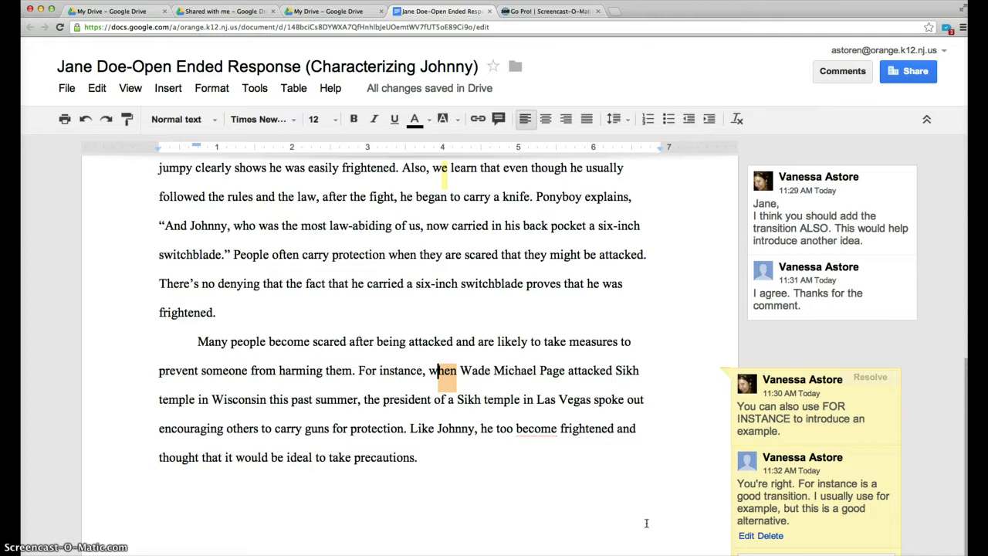
click(497, 360)
scroll(496, 360, up, 5)
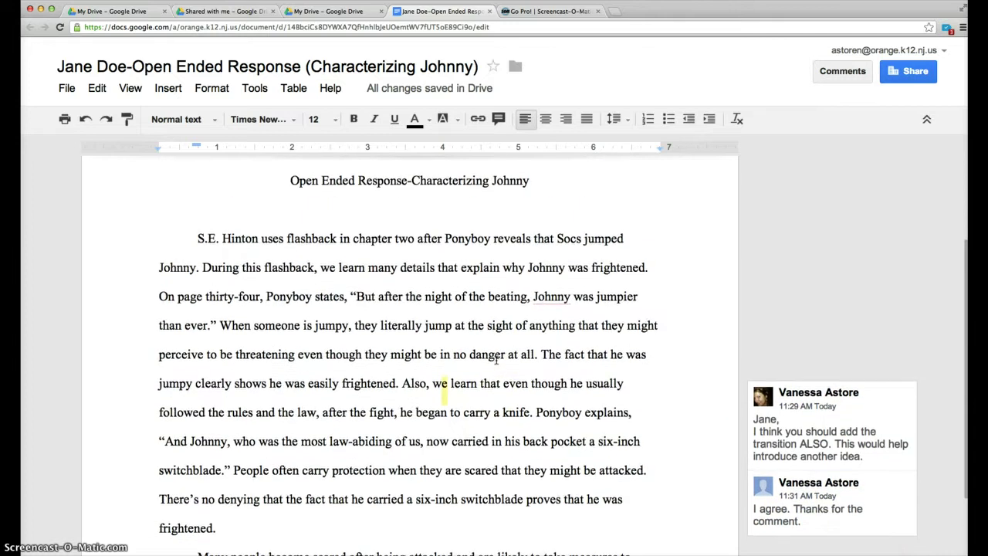
scroll(496, 360, up, 3)
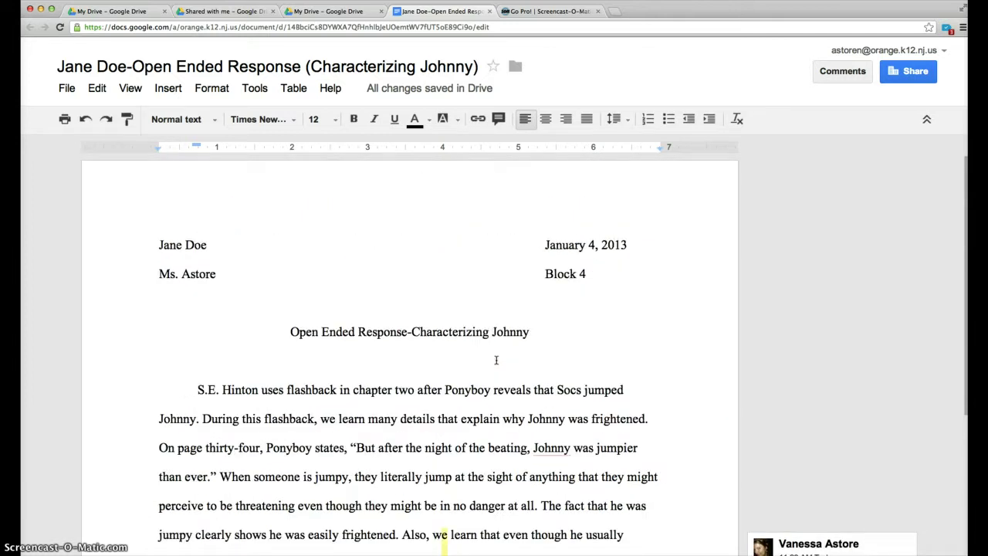